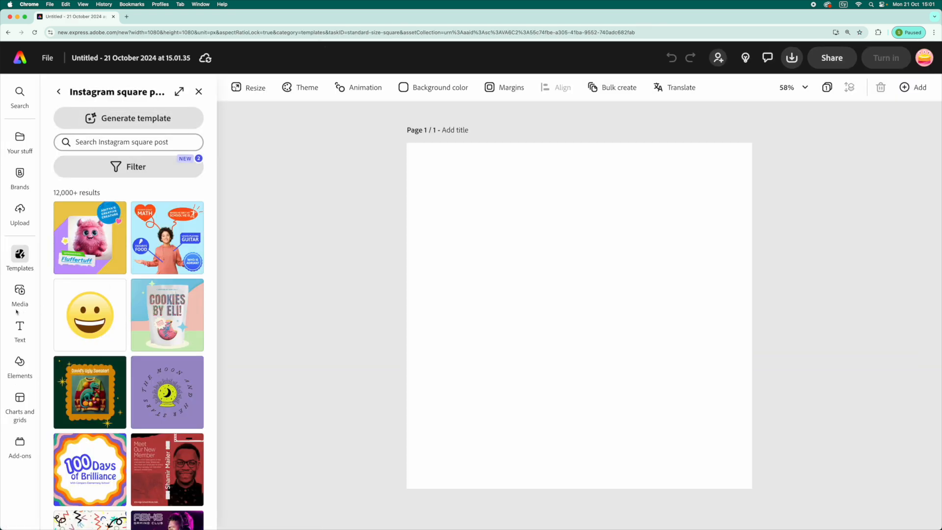
Start generating a new photo with the Square (1:1) image size
{"action": "mouse_move", "coordinate": [17, 312]}
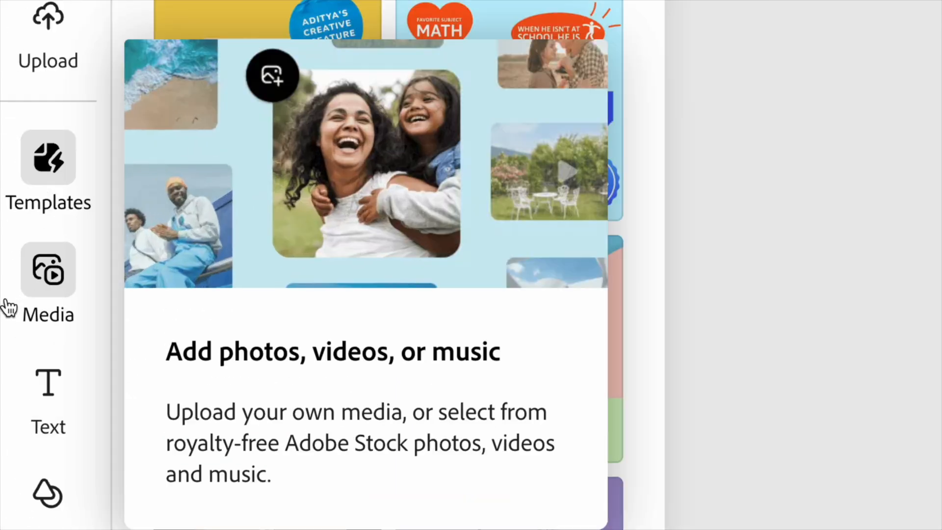
{"action": "left_click", "coordinate": [48, 271]}
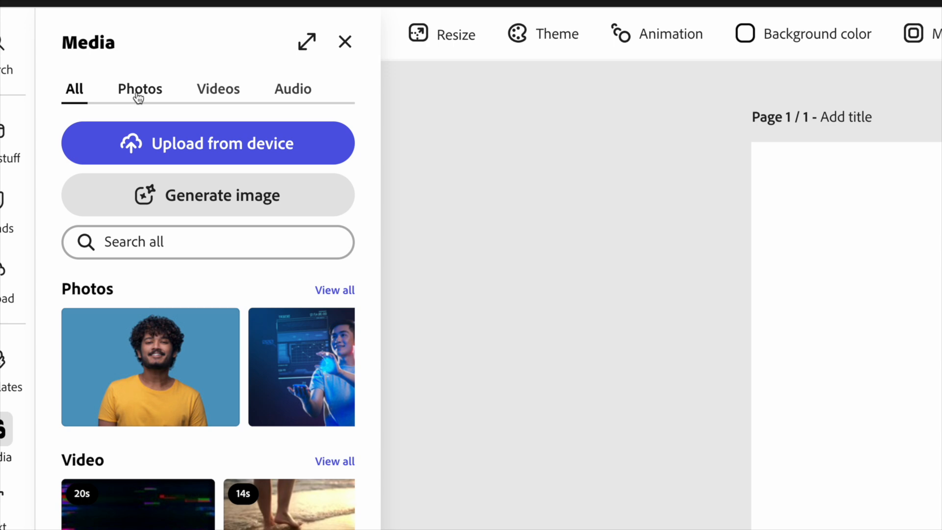
{"action": "left_click", "coordinate": [139, 94]}
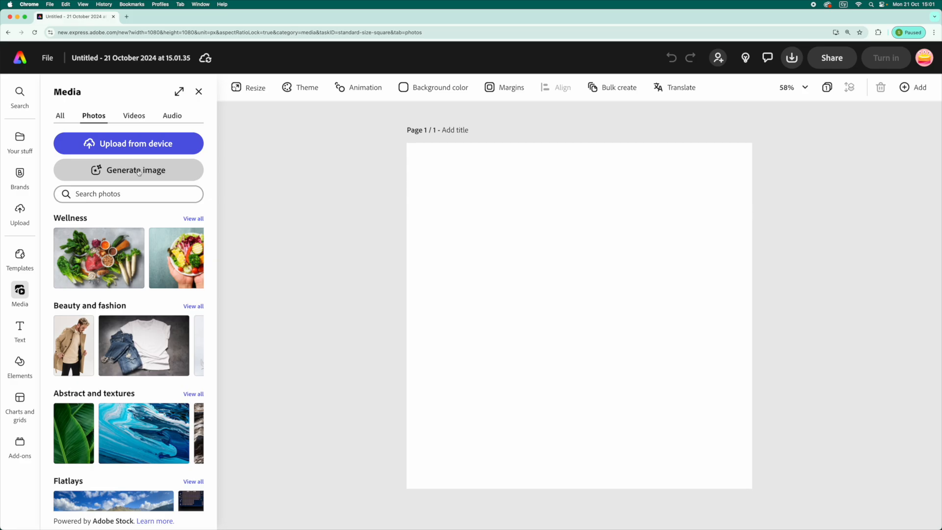
{"action": "left_click", "coordinate": [228, 196]}
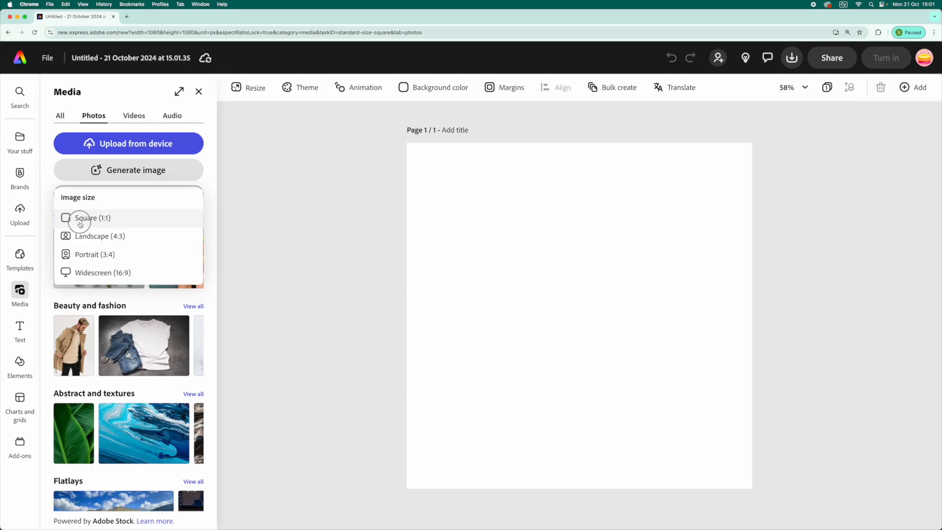
{"action": "left_click", "coordinate": [80, 223]}
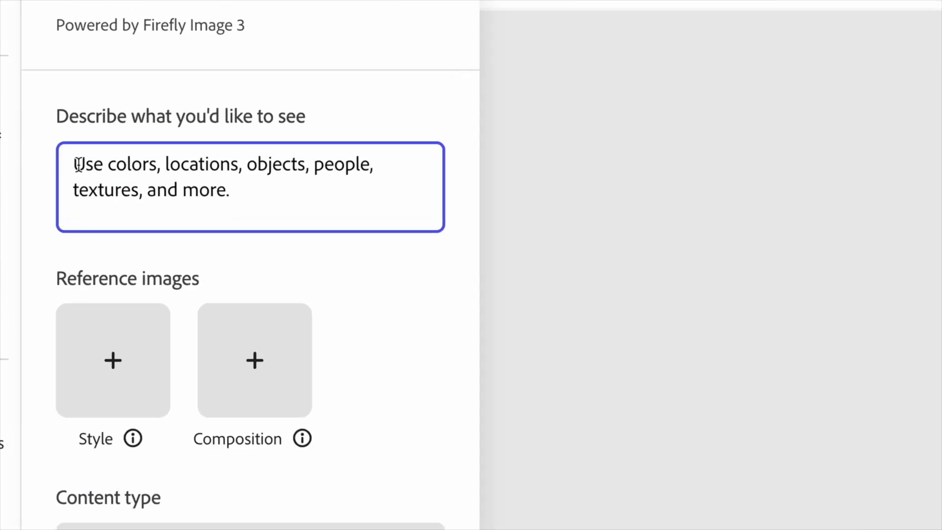
Generate images from the prompt "Haunted mansion background" using the Bold lines technique style
{"action": "type", "text": "Haunted mansion back"}
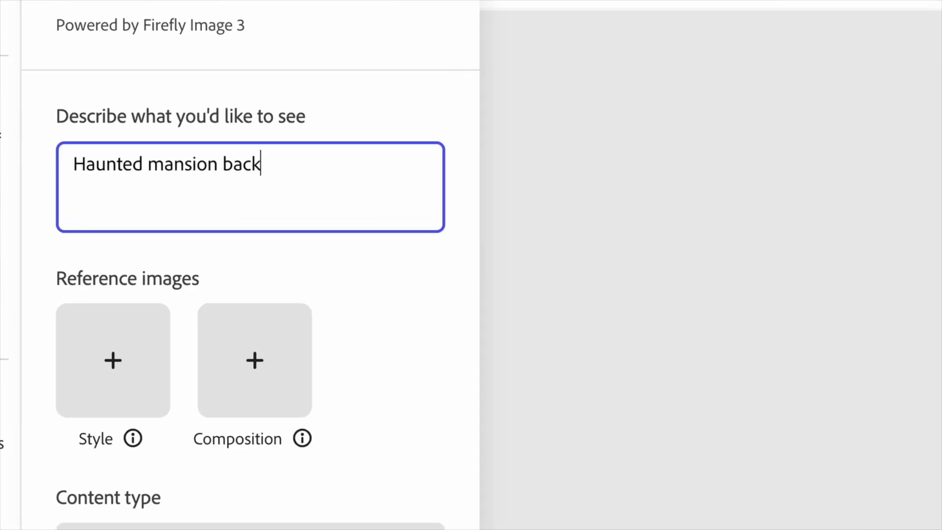
{"action": "type", "text": "ground"}
{"action": "left_click", "coordinate": [100, 313]}
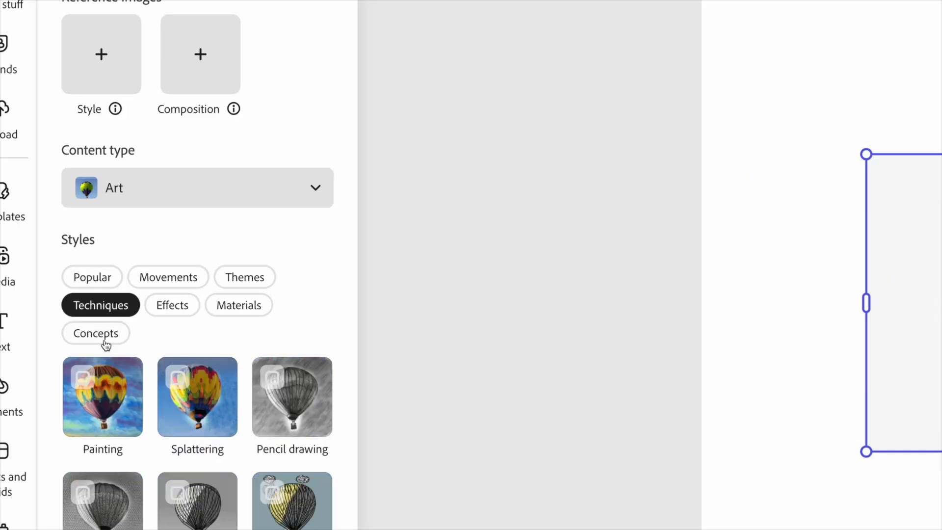
{"action": "scroll", "coordinate": [101, 327], "scroll_direction": "down", "scroll_amount": 5}
{"action": "left_click", "coordinate": [82, 389]}
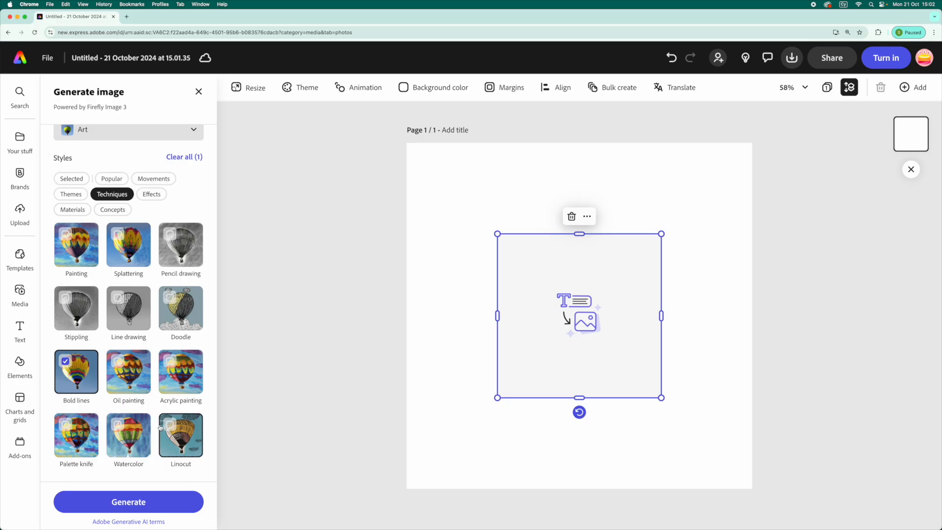
{"action": "left_click", "coordinate": [101, 501]}
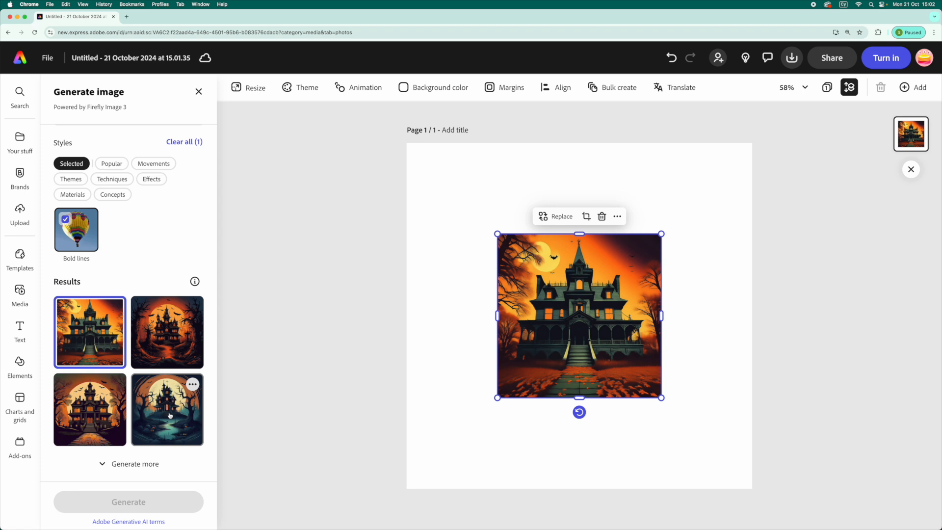
Choose the generated dark teal mansion with the full moon and set it as the page background
{"action": "left_click", "coordinate": [388, 308]}
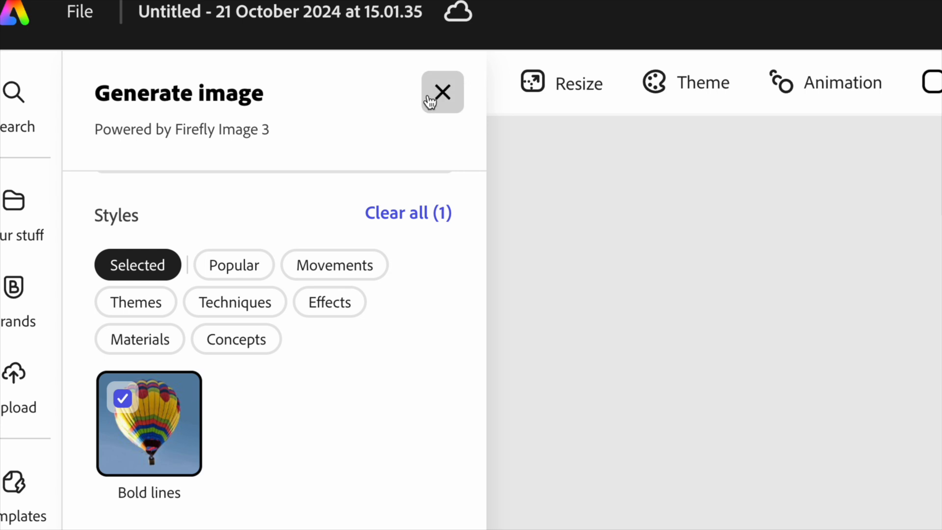
{"action": "left_click", "coordinate": [429, 102]}
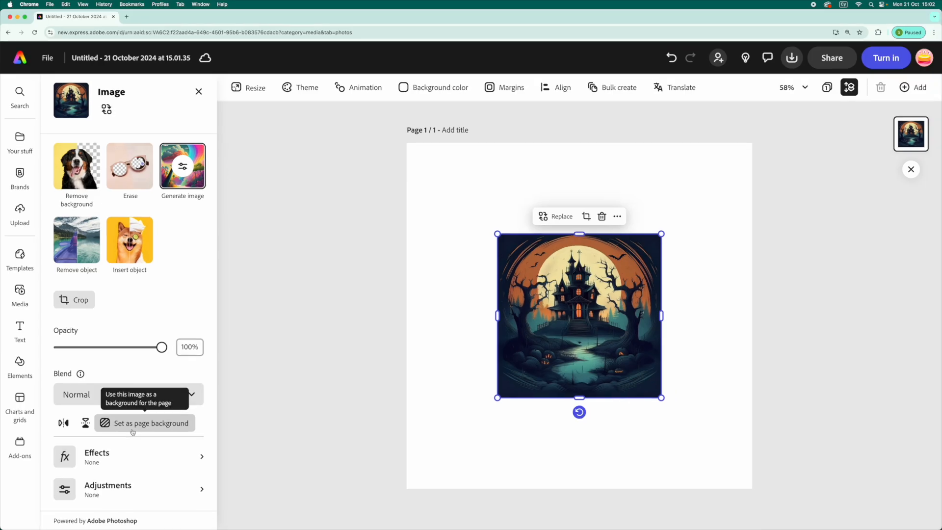
{"action": "left_click", "coordinate": [226, 411]}
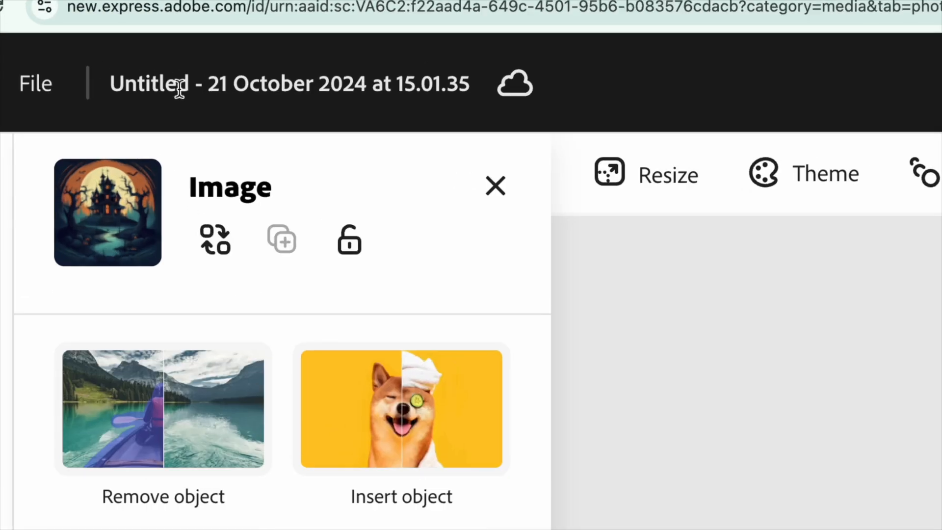
Rename the document to "Halloween Animation Oct24"
{"action": "left_click", "coordinate": [94, 58]}
{"action": "type", "text": "Halloween Animation Oct24"}
{"action": "key", "text": "Return"}
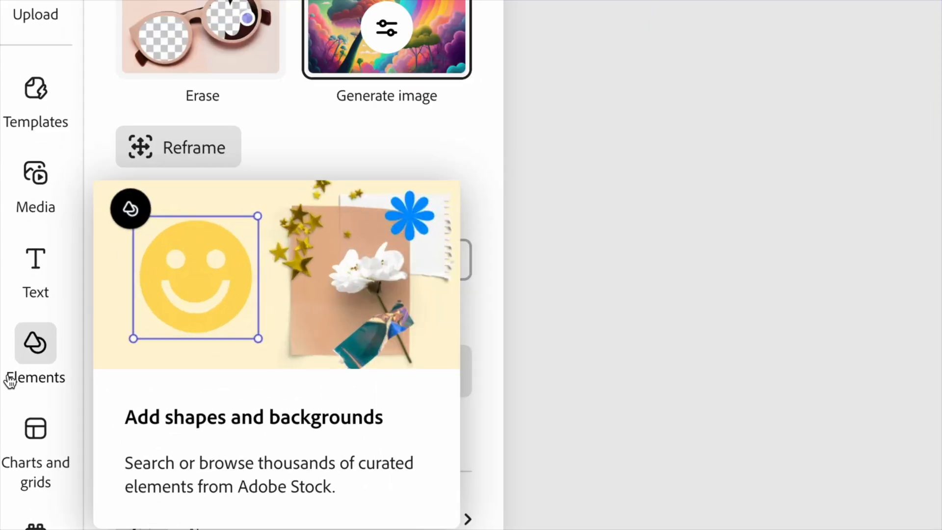
Search the design assets in the elements library for "halloween"
{"action": "left_click", "coordinate": [36, 356]}
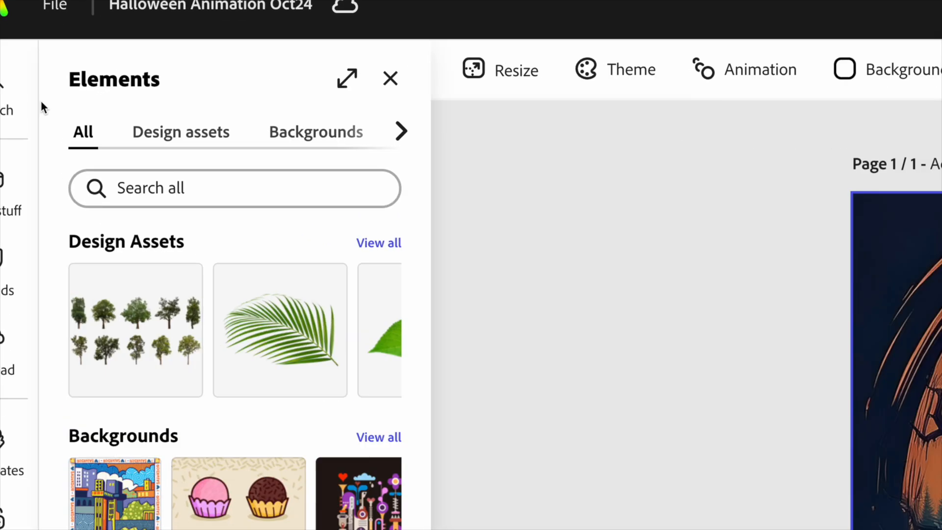
{"action": "left_click", "coordinate": [87, 139]}
{"action": "type", "text": "halloween"}
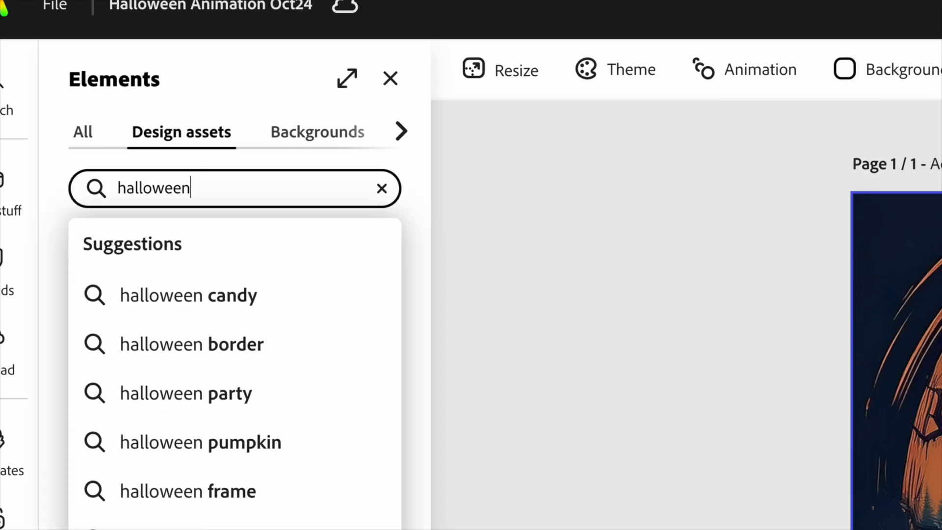
{"action": "key", "text": "Return"}
Add the scarecrow, gray ghost, purple bat, orange pumpkin and pale purple ghost design assets to the page
{"action": "left_click", "coordinate": [168, 281]}
{"action": "left_click", "coordinate": [88, 281]}
{"action": "scroll", "coordinate": [127, 295], "scroll_direction": "down", "scroll_amount": 3}
{"action": "left_click", "coordinate": [168, 326]}
{"action": "scroll", "coordinate": [139, 285], "scroll_direction": "down", "scroll_amount": 2}
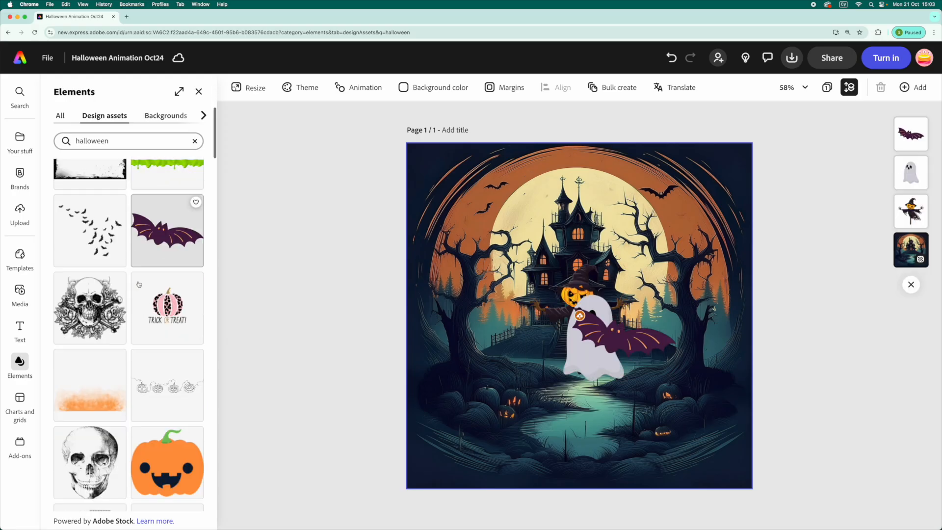
{"action": "left_click", "coordinate": [167, 463]}
{"action": "scroll", "coordinate": [147, 343], "scroll_direction": "down", "scroll_amount": 10}
{"action": "left_click", "coordinate": [167, 293]}
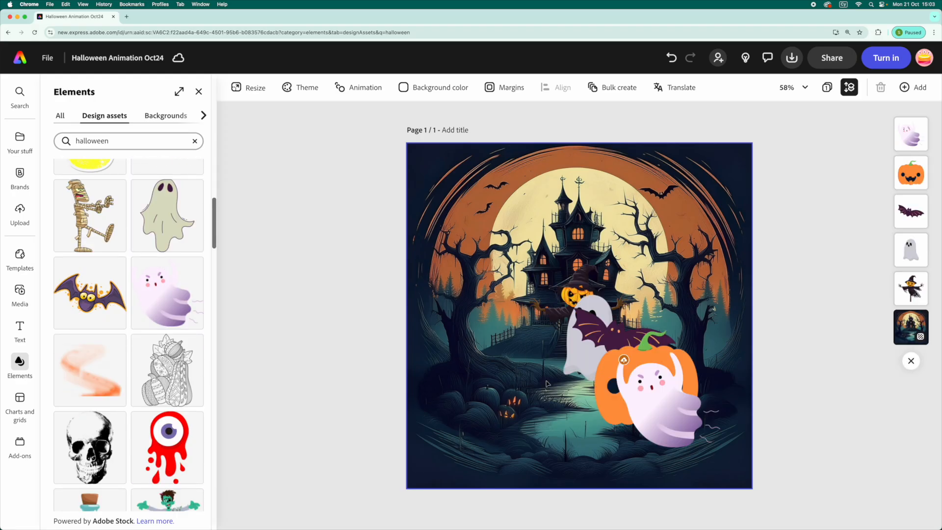
Move the pale purple ghost to the page's upper-left corner, flip it horizontally, and arrange the other characters around the mansion
{"action": "left_click_drag", "start_coordinate": [668, 395], "coordinate": [491, 195]}
{"action": "left_click", "coordinate": [470, 361]}
{"action": "left_click", "coordinate": [672, 414]}
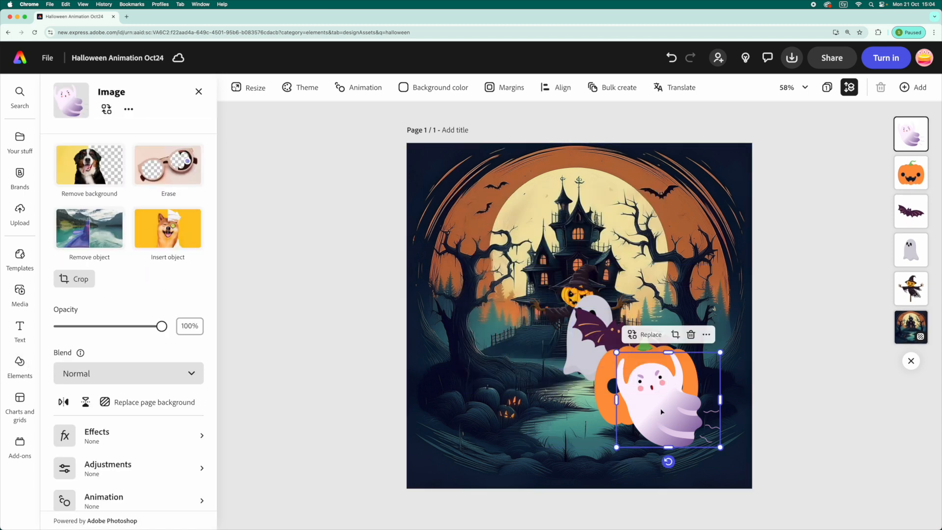
{"action": "left_click_drag", "start_coordinate": [672, 414], "coordinate": [464, 230]}
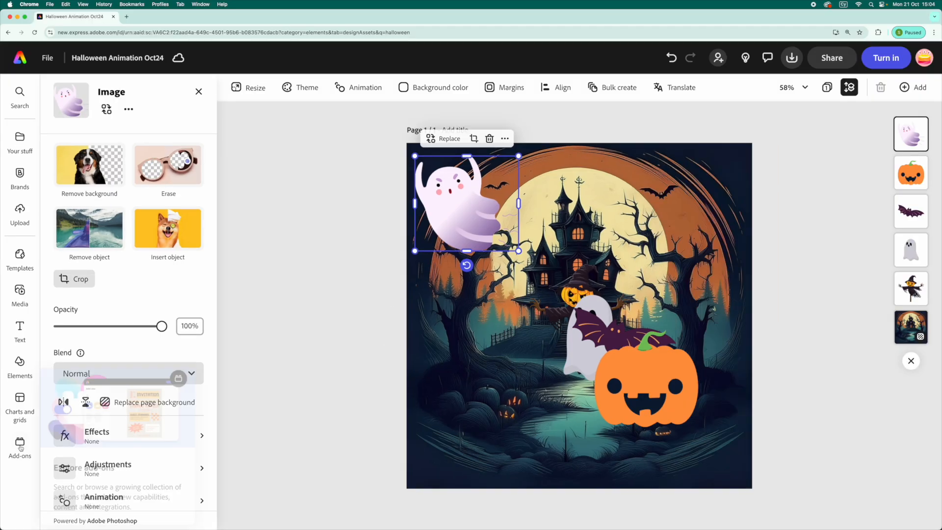
{"action": "left_click", "coordinate": [63, 402]}
{"action": "left_click", "coordinate": [643, 376]}
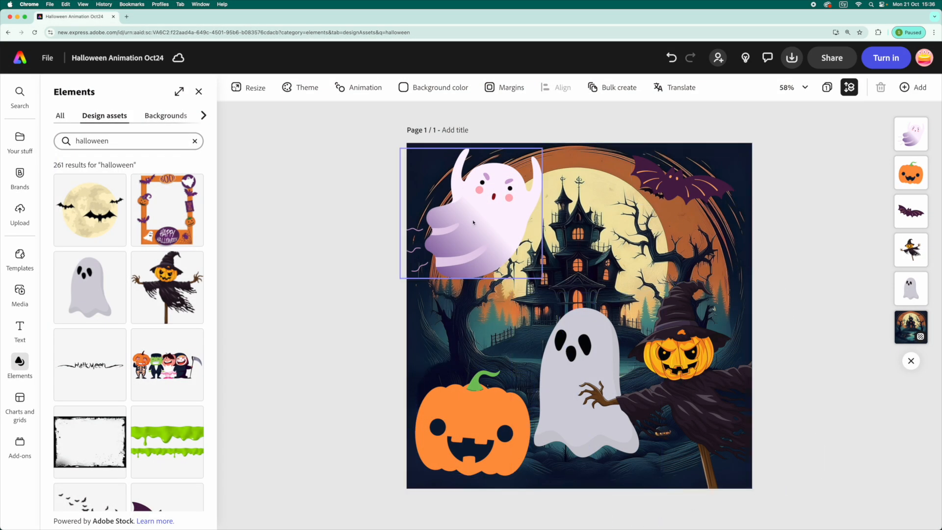
Apply the looping Bob animation to the pale purple ghost
{"action": "left_click", "coordinate": [481, 202]}
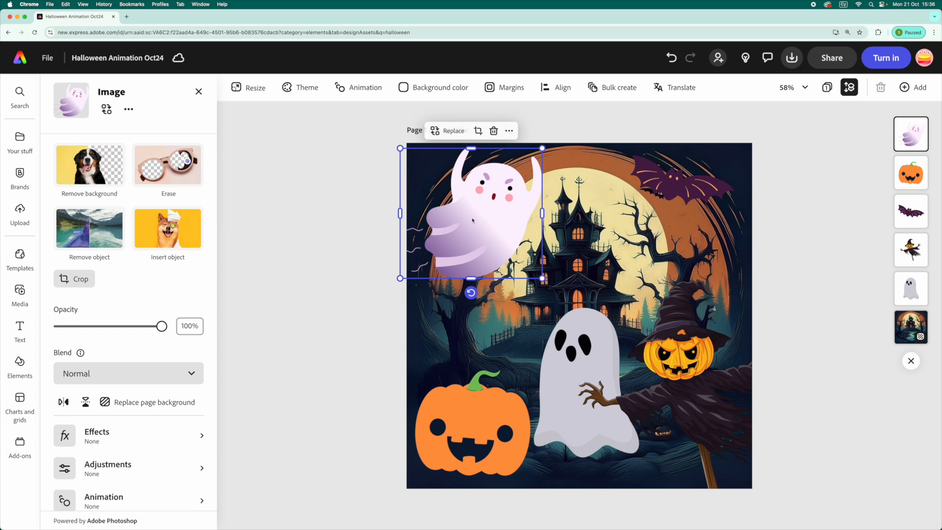
{"action": "scroll", "coordinate": [115, 486], "scroll_direction": "down", "scroll_amount": 1}
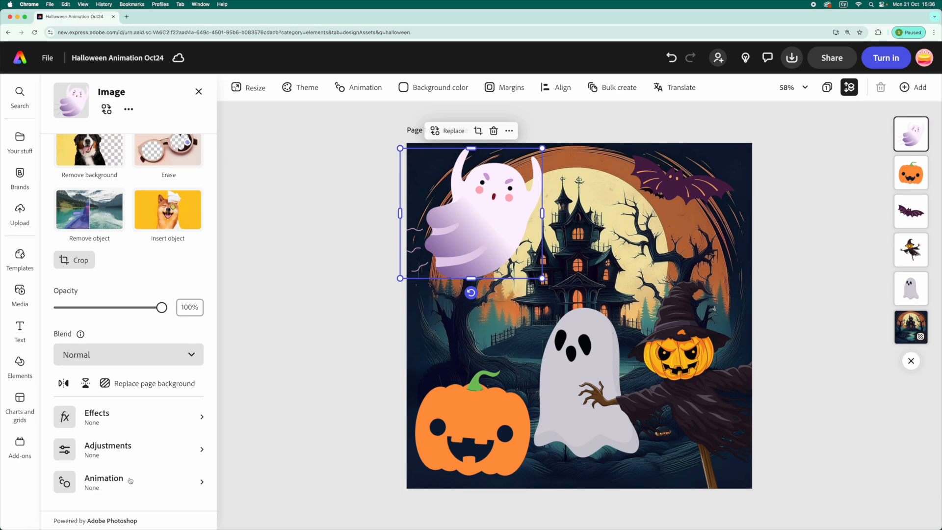
{"action": "left_click", "coordinate": [130, 480]}
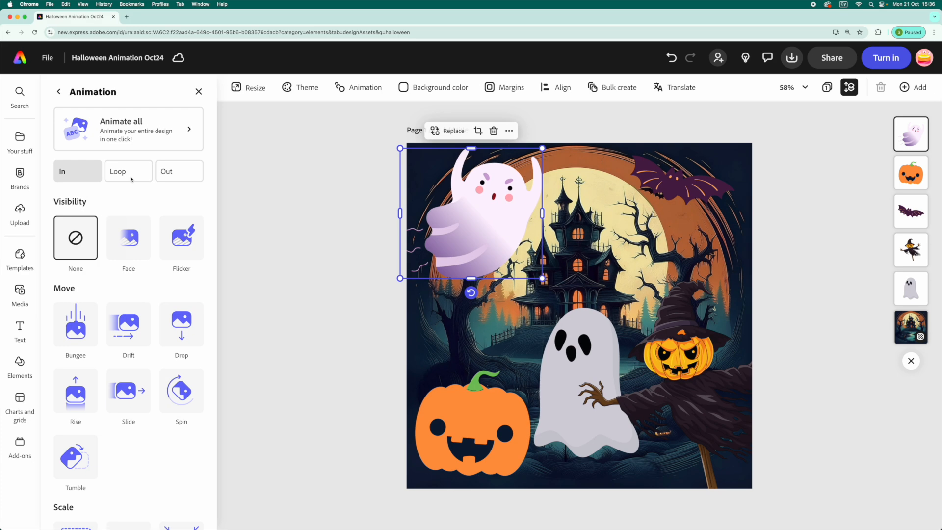
{"action": "left_click", "coordinate": [218, 186]}
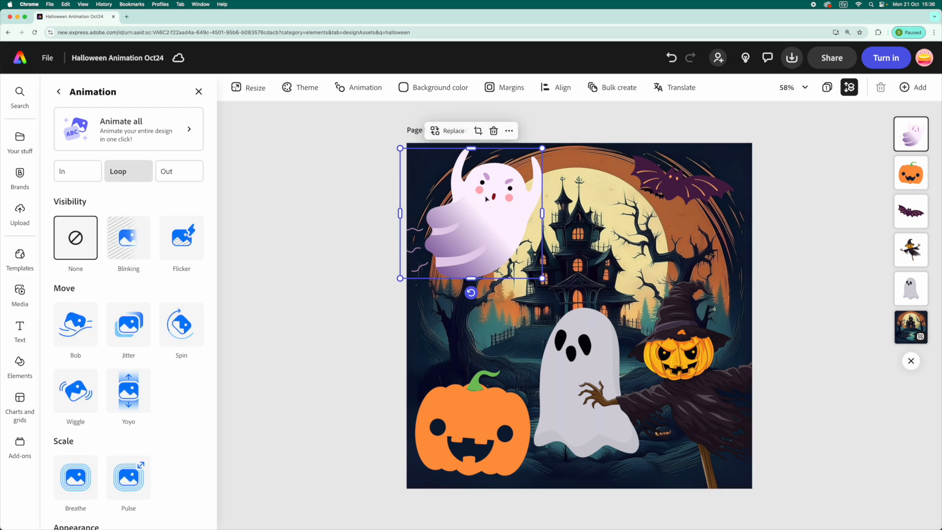
{"action": "left_click", "coordinate": [87, 327]}
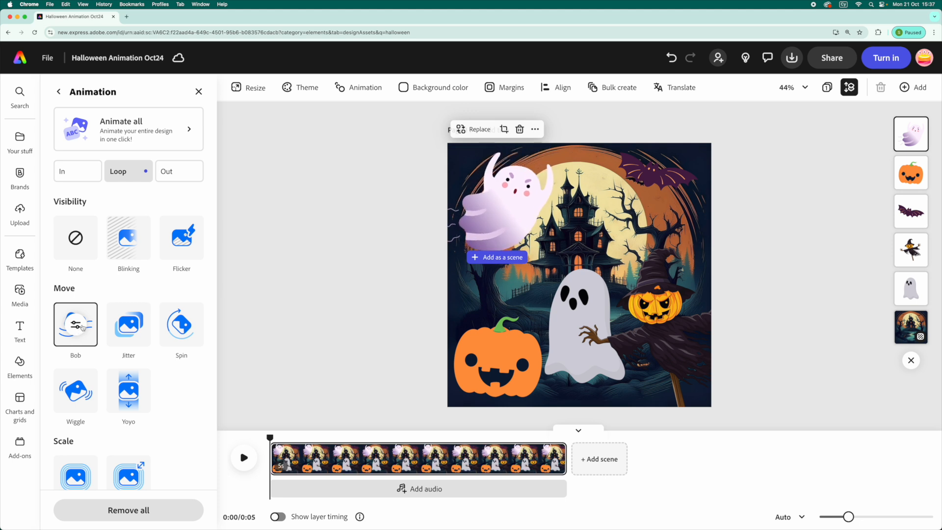
Apply the looping Yoyo animation to the pumpkin-headed scarecrow
{"action": "left_click", "coordinate": [678, 345]}
{"action": "scroll", "coordinate": [103, 448], "scroll_direction": "down", "scroll_amount": 1}
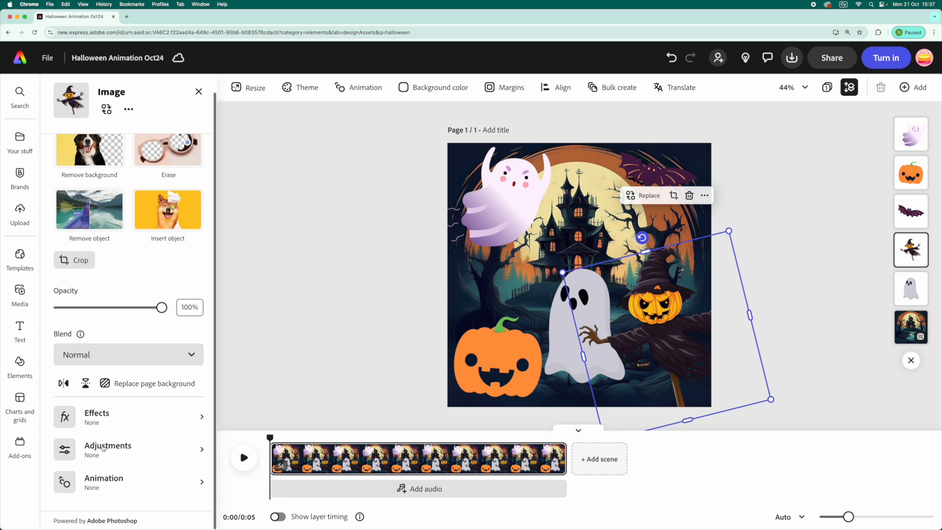
{"action": "left_click", "coordinate": [120, 485]}
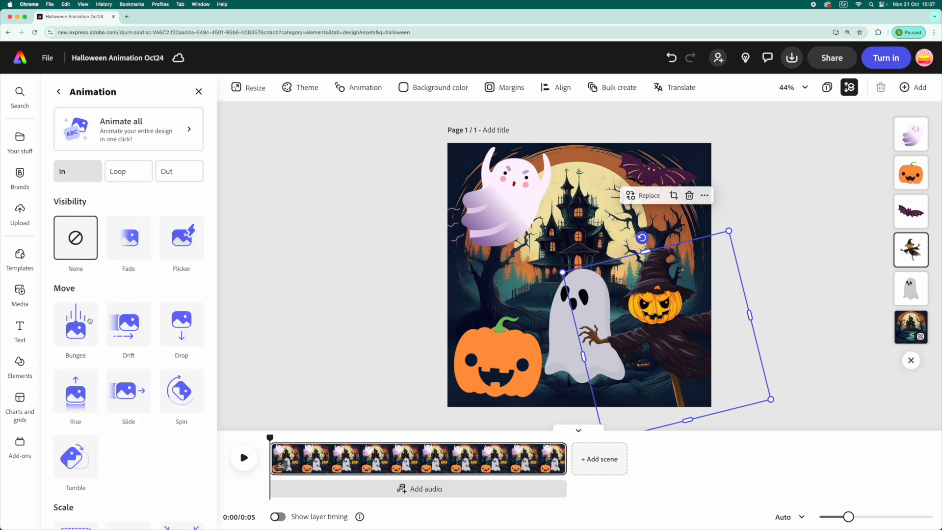
{"action": "left_click", "coordinate": [115, 172]}
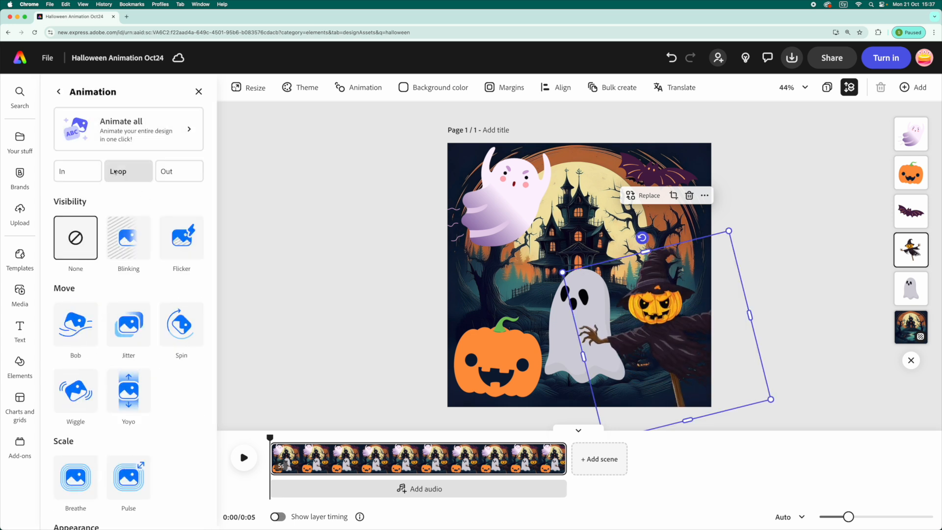
{"action": "left_click", "coordinate": [126, 391]}
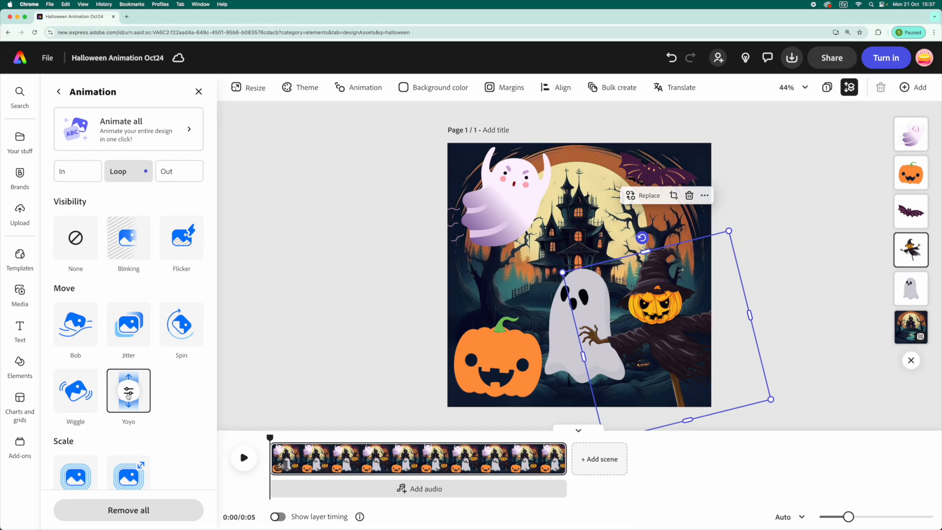
Set the scarecrow's Yoyo animation to speed 32 and intensity 10
{"action": "left_click", "coordinate": [154, 378]}
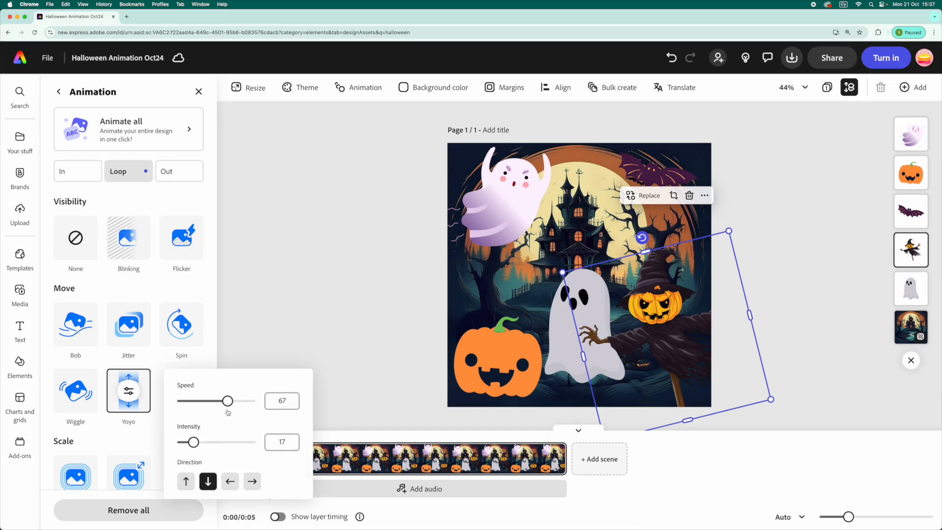
{"action": "left_click_drag", "start_coordinate": [202, 401], "coordinate": [204, 401]}
{"action": "left_click_drag", "start_coordinate": [194, 442], "coordinate": [186, 444]}
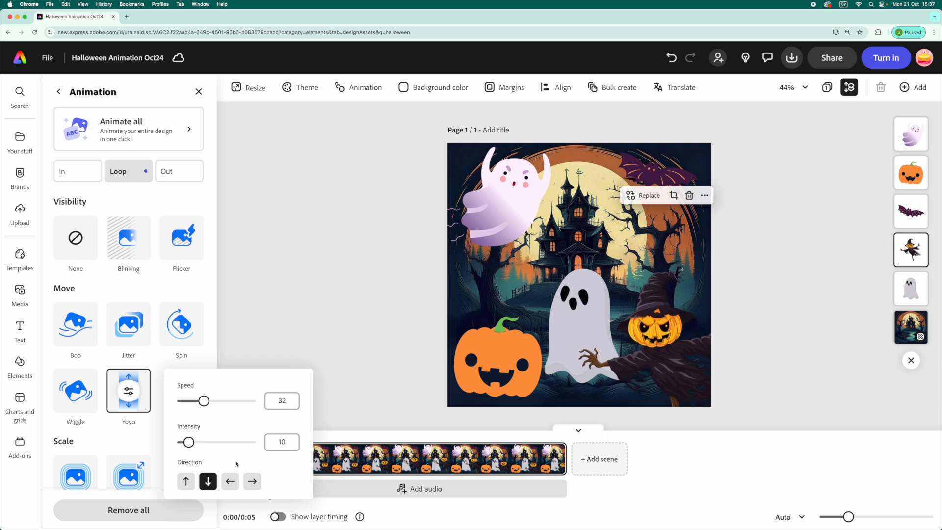
Add loop animations to the gray ghost and the orange pumpkin, using Pulse for the pumpkin, and preview the scene
{"action": "left_click", "coordinate": [555, 346]}
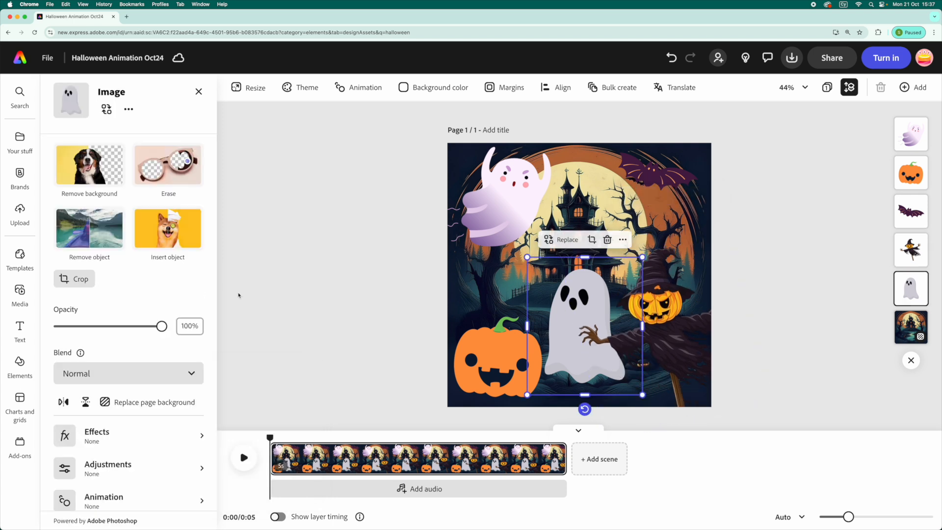
{"action": "left_click", "coordinate": [122, 498]}
{"action": "left_click", "coordinate": [128, 171]}
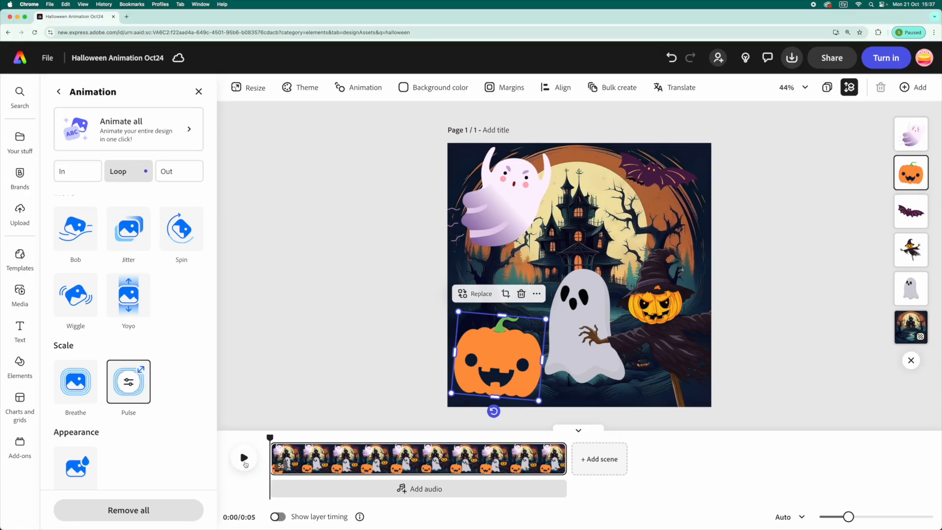
{"action": "left_click", "coordinate": [230, 393]}
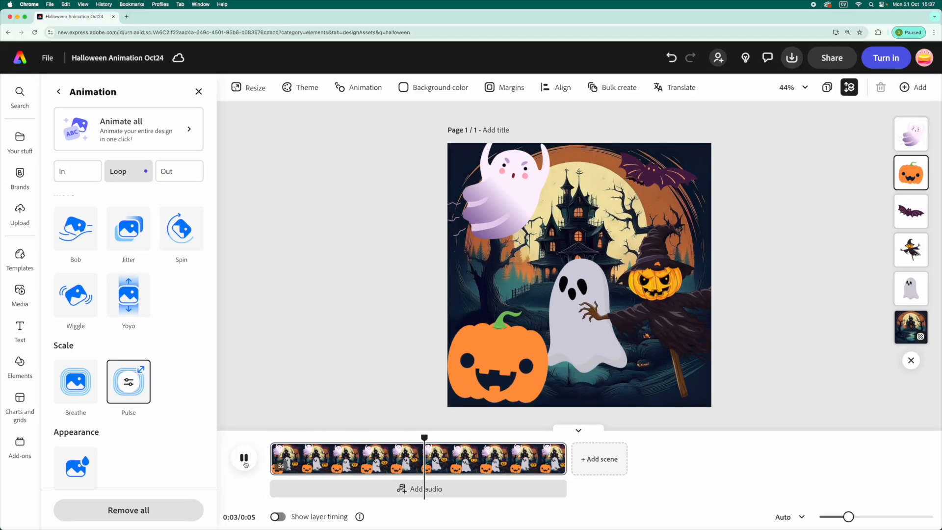
{"action": "left_click", "coordinate": [245, 461]}
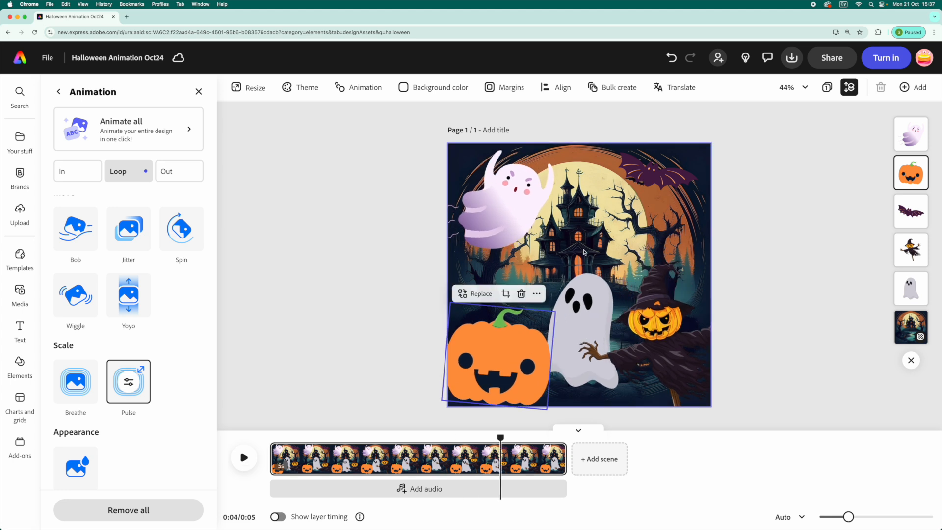
Apply the looping Bob animation to the purple bat and return the playhead to the start of the timeline
{"action": "left_click", "coordinate": [654, 170]}
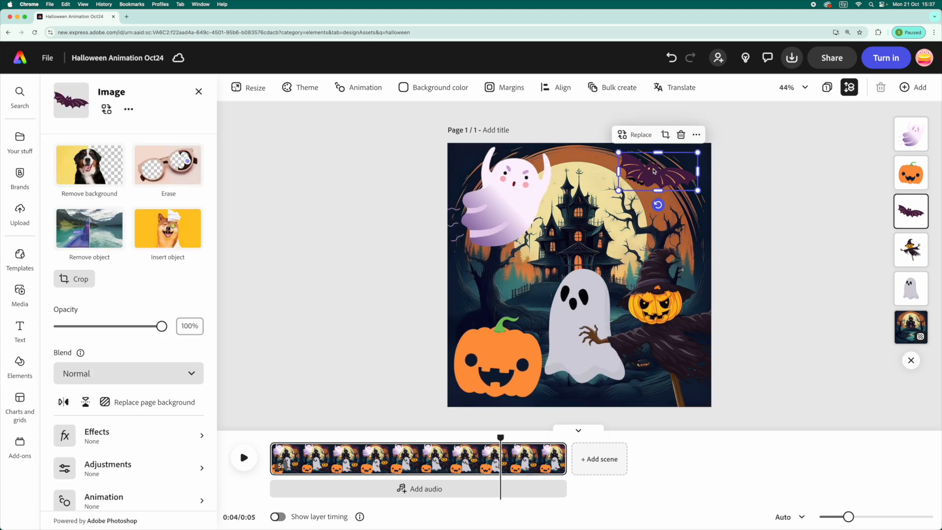
{"action": "left_click", "coordinate": [120, 500]}
{"action": "left_click", "coordinate": [125, 171]}
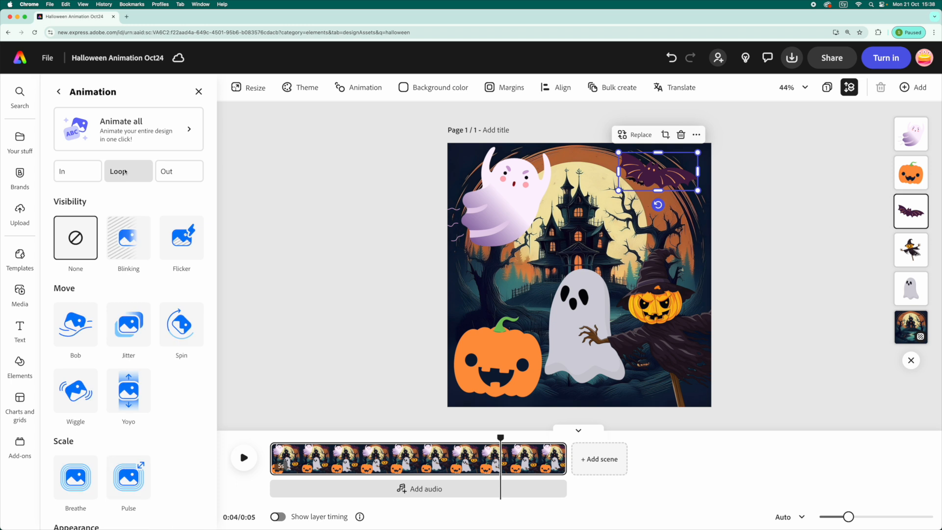
{"action": "left_click", "coordinate": [69, 333]}
{"action": "left_click_drag", "start_coordinate": [499, 438], "coordinate": [235, 439]}
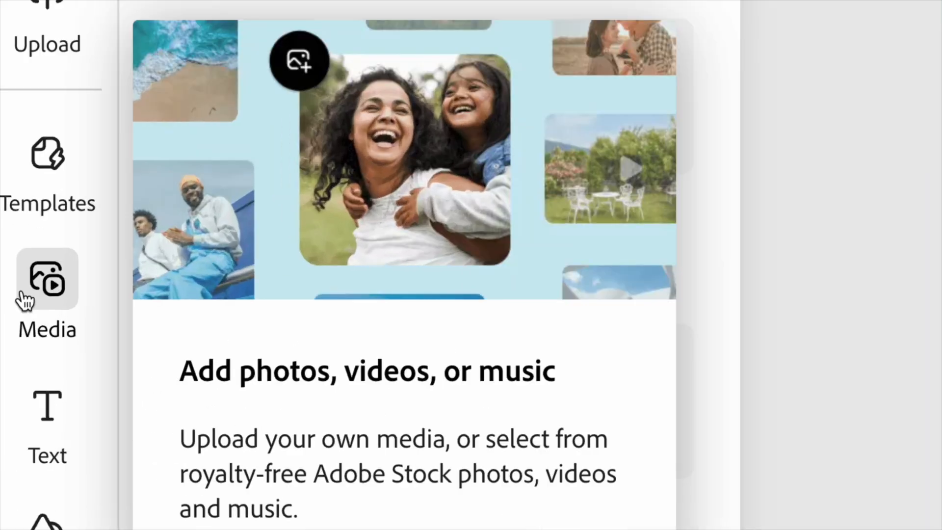
Search the stock videos for "lightning" and add the 21-second blue lightning bolt clip to the page
{"action": "left_click", "coordinate": [20, 294]}
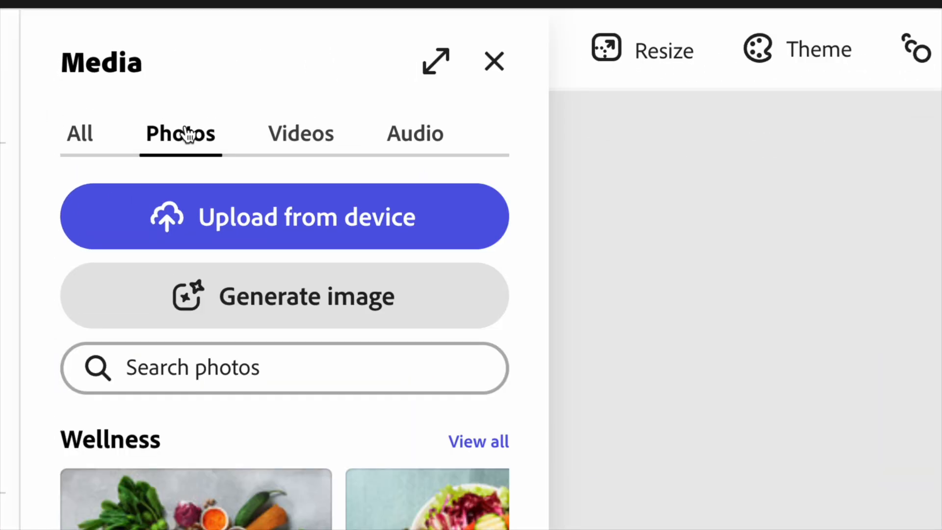
{"action": "left_click", "coordinate": [134, 116]}
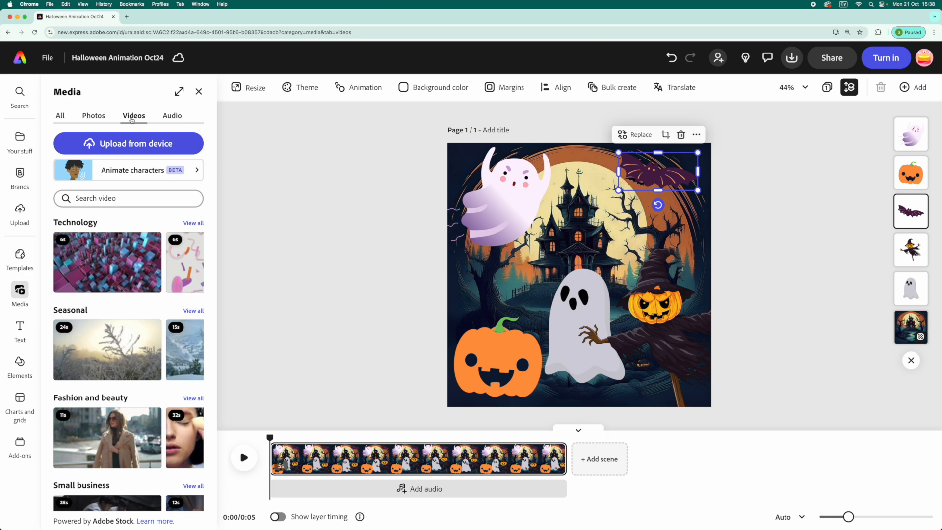
{"action": "left_click", "coordinate": [162, 258]}
{"action": "type", "text": "lightning"}
{"action": "key", "text": "Return"}
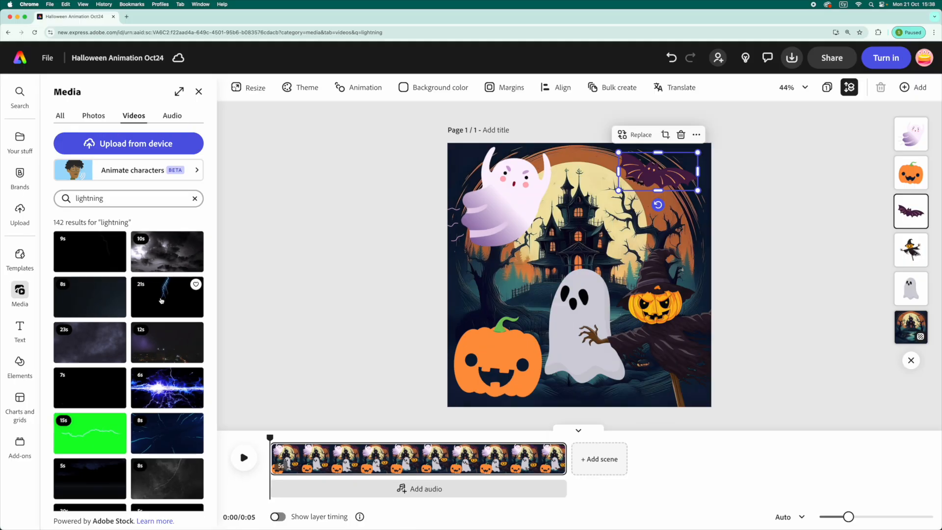
{"action": "left_click", "coordinate": [163, 298]}
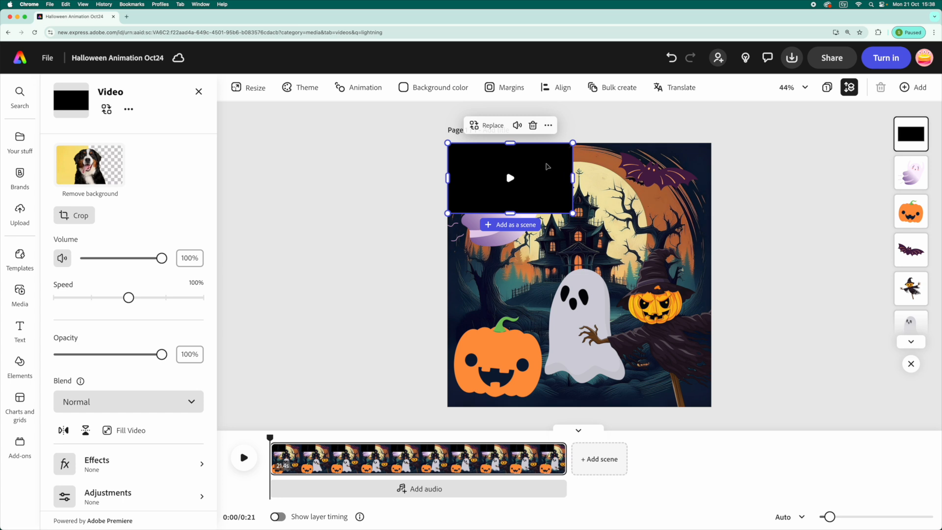
Make the lightning video fill the whole page, preview it, and park the playhead on the large bolt at 0:04
{"action": "mouse_move", "coordinate": [551, 177]}
{"action": "left_mouse_down"}
{"action": "mouse_move", "coordinate": [578, 212]}
{"action": "mouse_move", "coordinate": [551, 175]}
{"action": "mouse_move", "coordinate": [557, 180]}
{"action": "left_mouse_up"}
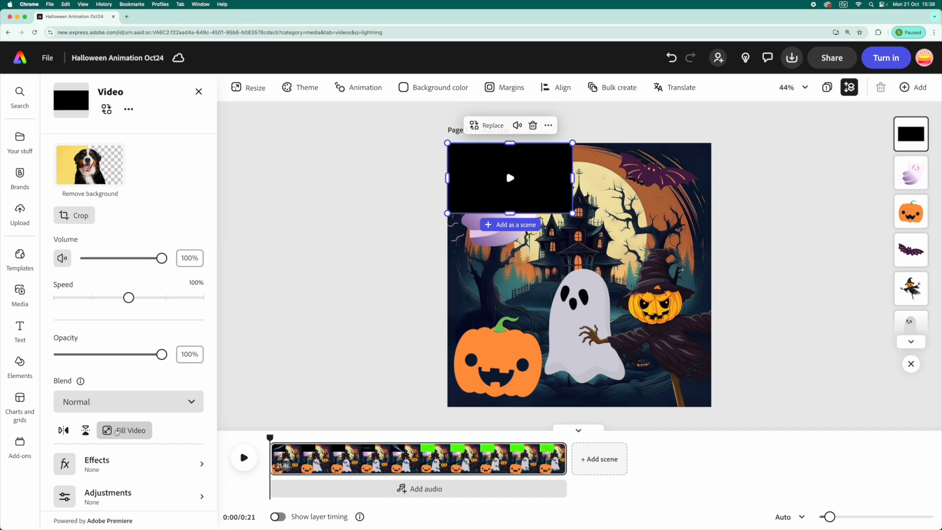
{"action": "left_click", "coordinate": [117, 431]}
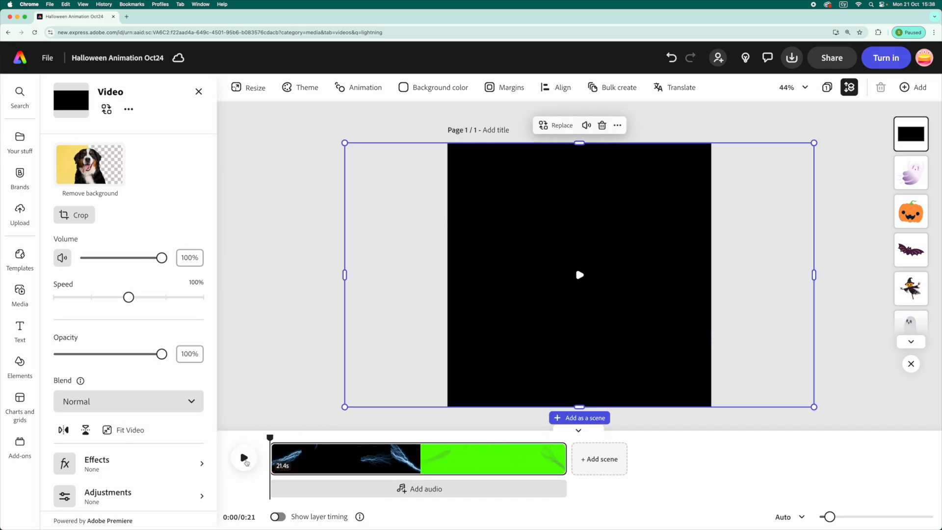
{"action": "left_click", "coordinate": [246, 461]}
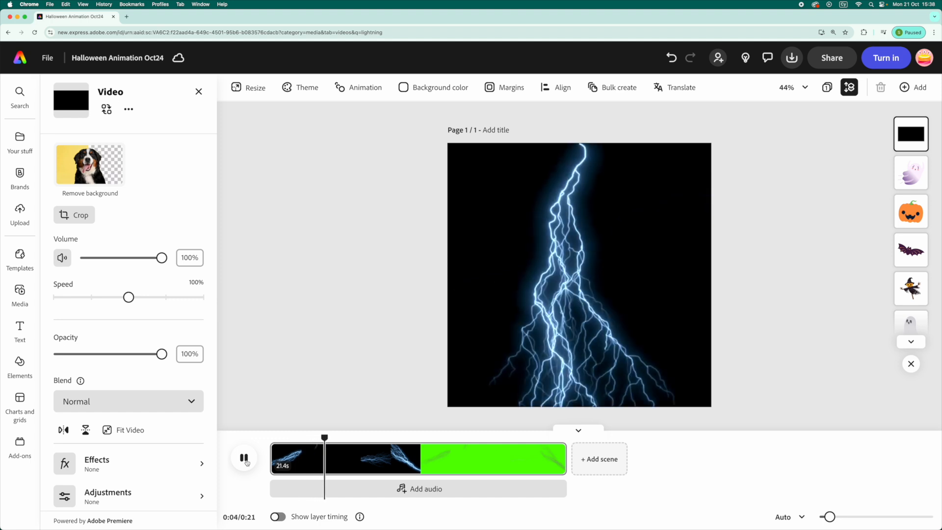
{"action": "left_click", "coordinate": [247, 461]}
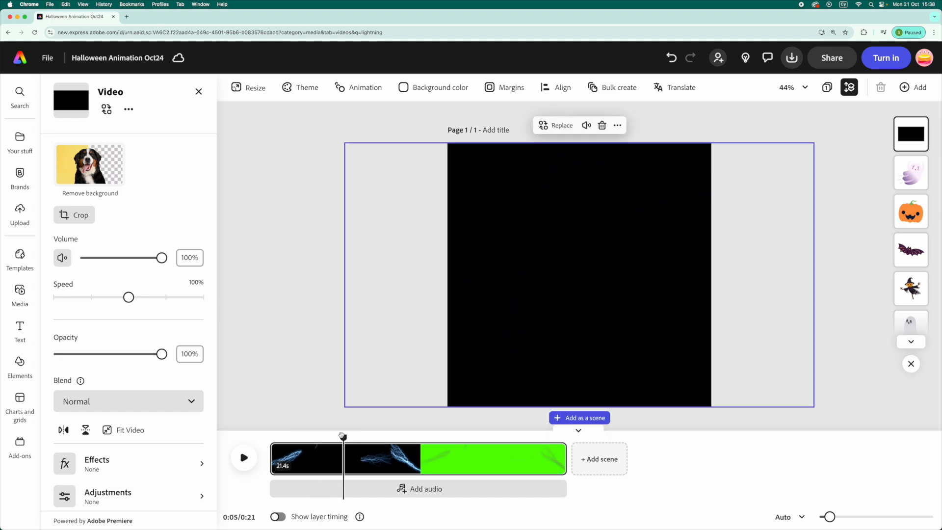
{"action": "mouse_move", "coordinate": [344, 436]}
{"action": "left_mouse_down"}
{"action": "mouse_move", "coordinate": [289, 437]}
{"action": "mouse_move", "coordinate": [376, 436]}
{"action": "mouse_move", "coordinate": [302, 436]}
{"action": "mouse_move", "coordinate": [331, 438]}
{"action": "left_mouse_up"}
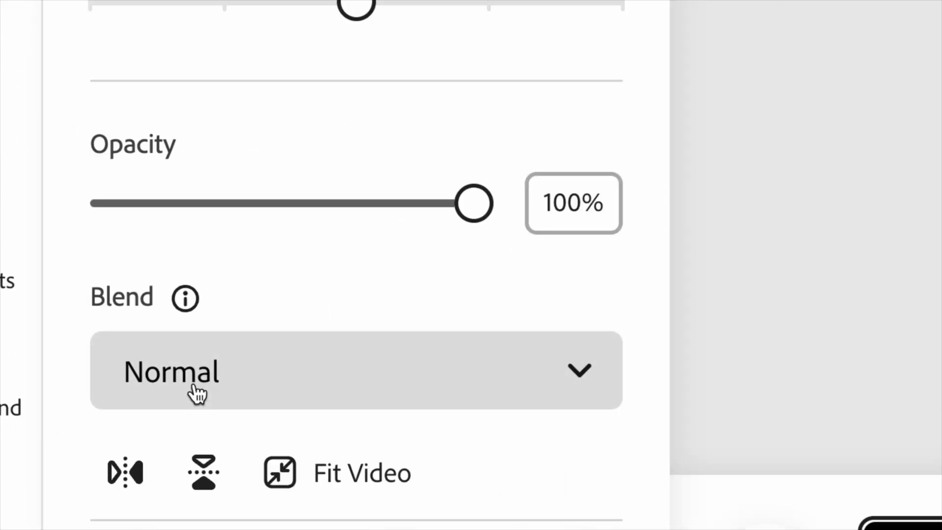
Set the lightning video's blend mode to Screen and preview the scene from the start
{"action": "left_click", "coordinate": [100, 405]}
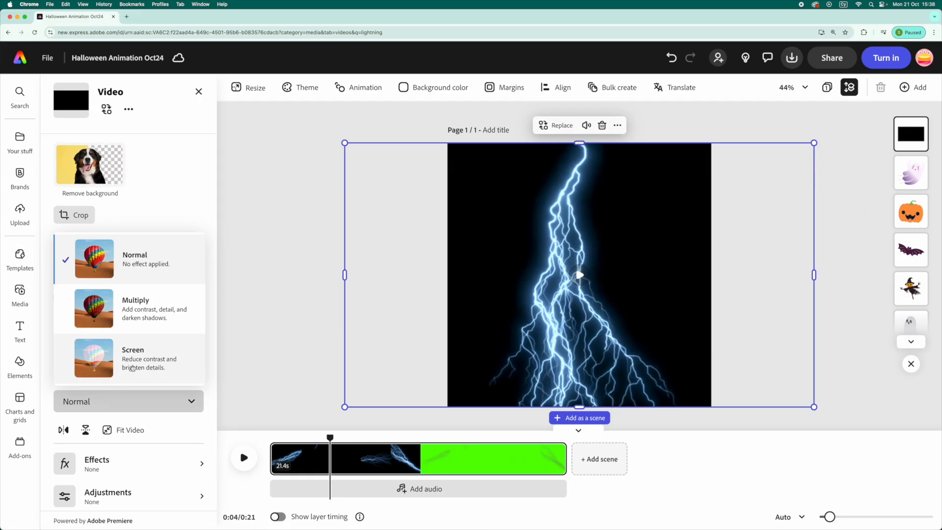
{"action": "left_click", "coordinate": [164, 361]}
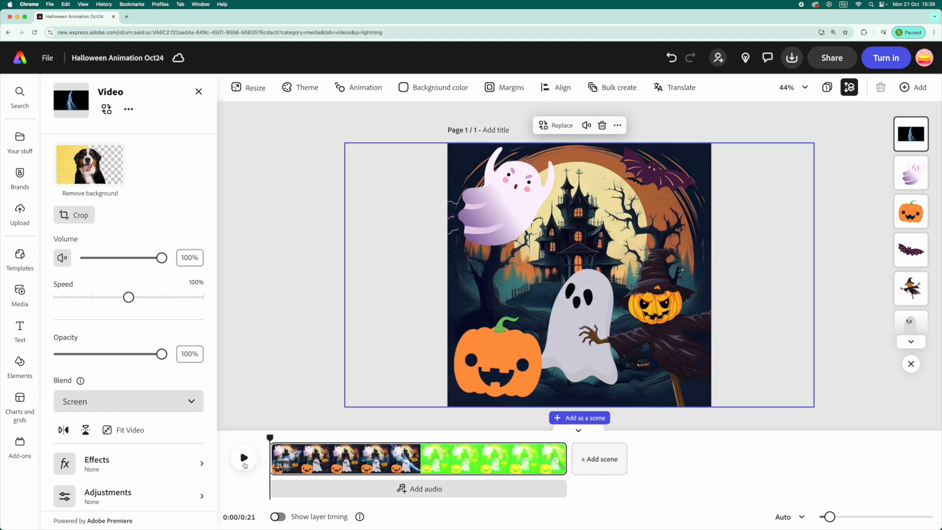
{"action": "left_click", "coordinate": [244, 458]}
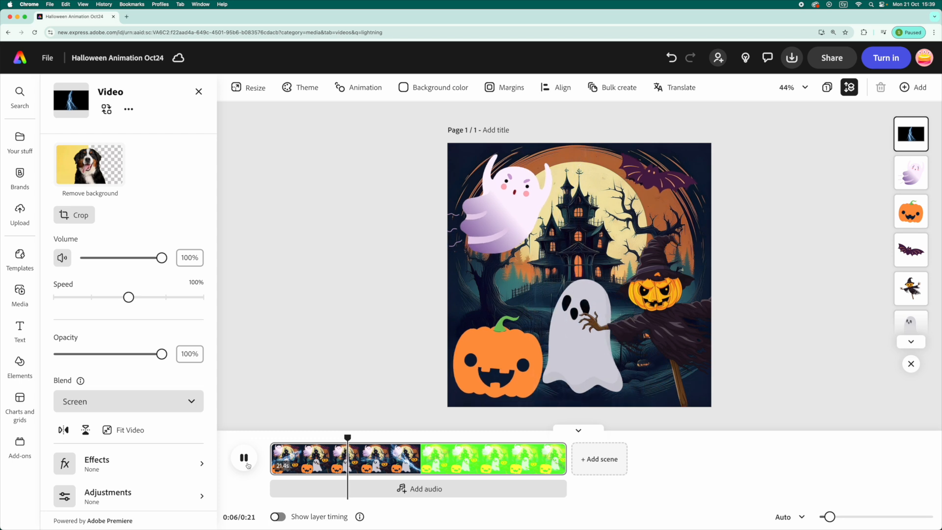
{"action": "left_click", "coordinate": [247, 465]}
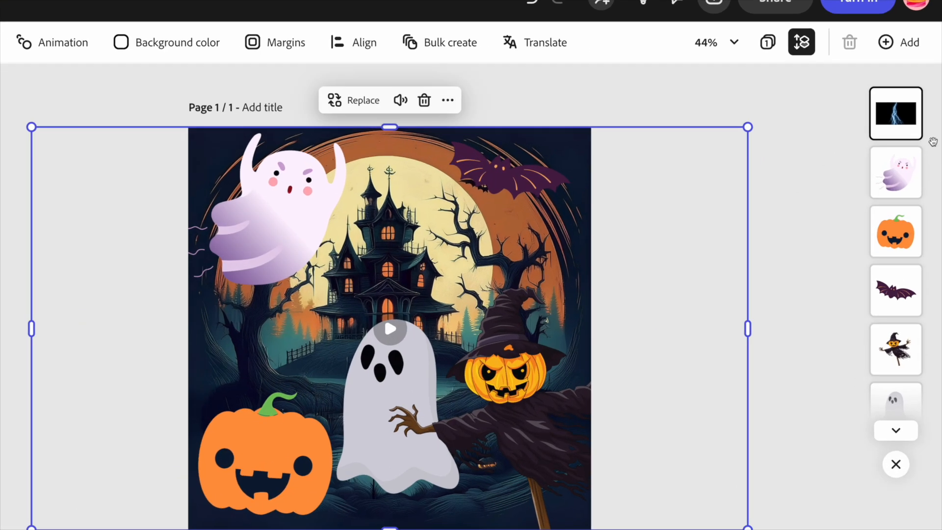
Move the lightning layer behind all characters, directly above the mansion background, and preview the scene
{"action": "left_click_drag", "start_coordinate": [911, 134], "coordinate": [909, 318]}
{"action": "left_click_drag", "start_coordinate": [894, 394], "coordinate": [901, 361]}
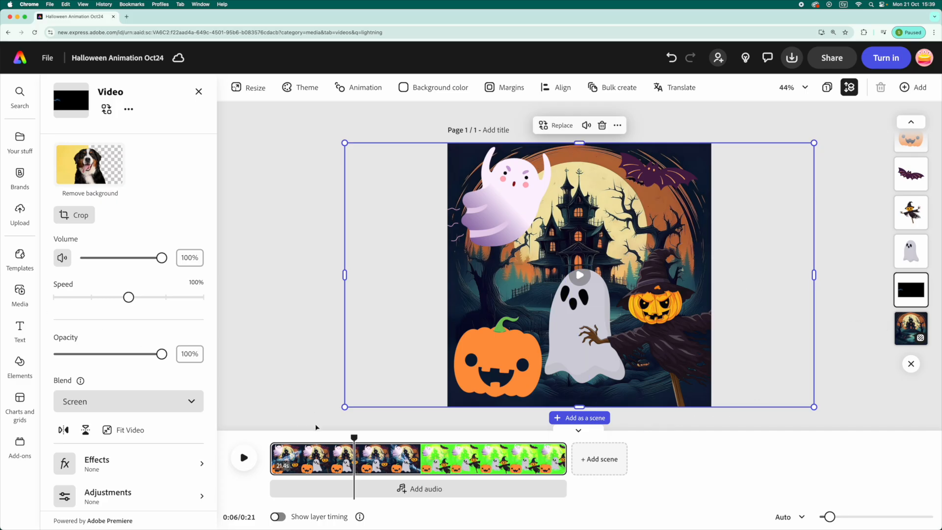
{"action": "left_click", "coordinate": [240, 448]}
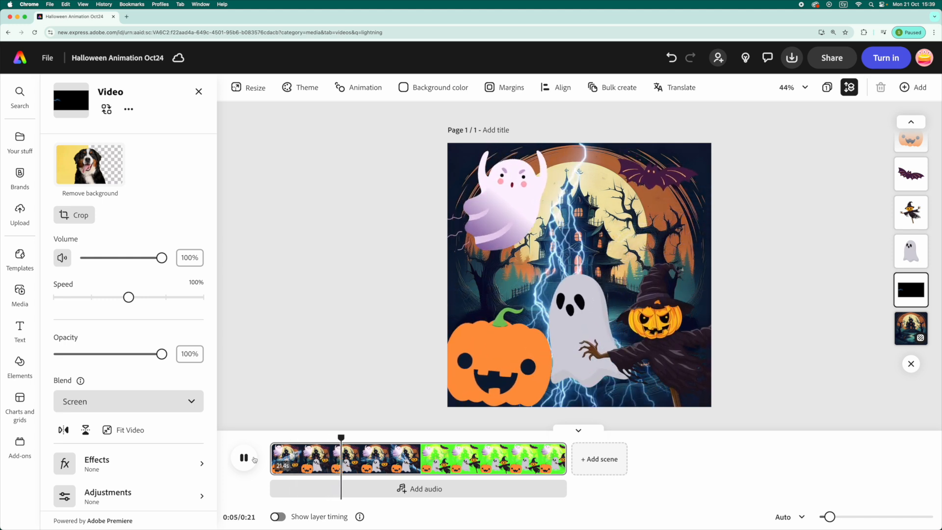
{"action": "left_click", "coordinate": [254, 460]}
Trim the scene's end to 10.6 s to cut off the green-screen part, and return the playhead to the start
{"action": "left_click_drag", "start_coordinate": [350, 436], "coordinate": [417, 436]}
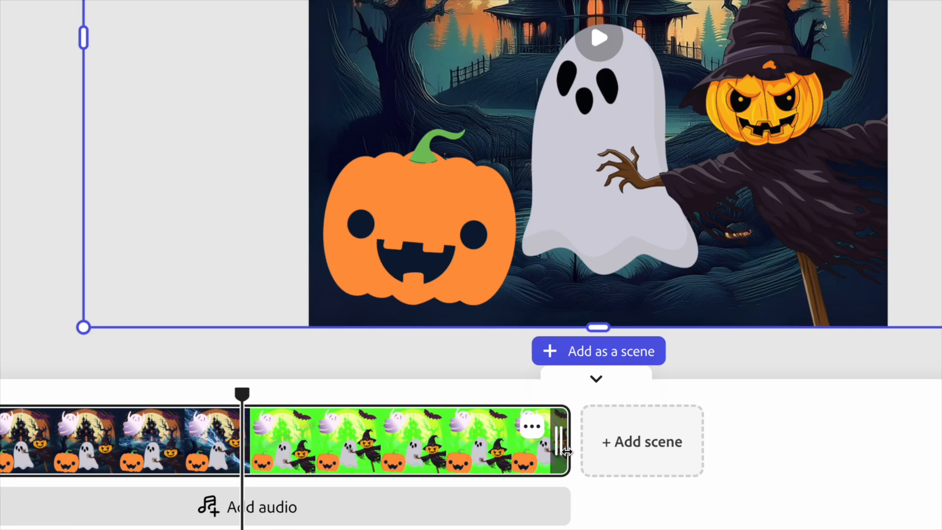
{"action": "left_click_drag", "start_coordinate": [562, 449], "coordinate": [319, 450]}
{"action": "left_click_drag", "start_coordinate": [242, 445], "coordinate": [243, 447]}
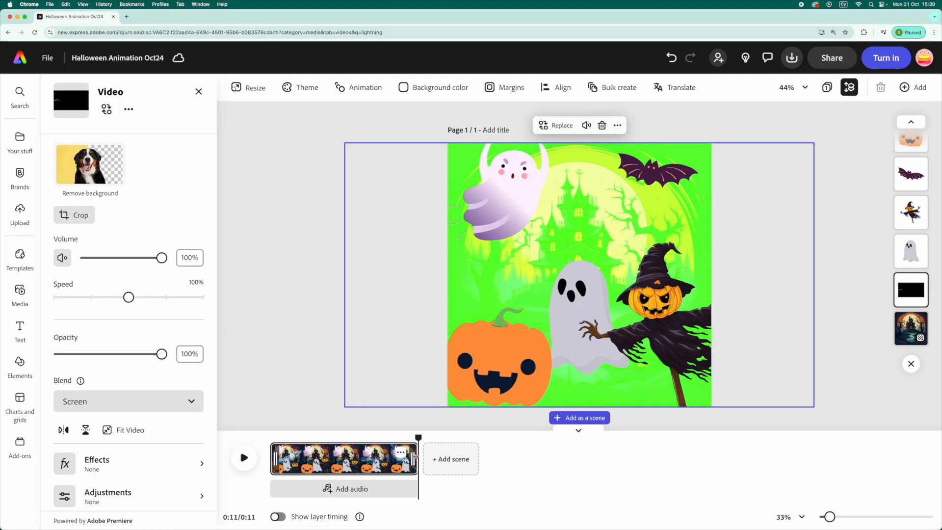
{"action": "left_click_drag", "start_coordinate": [416, 456], "coordinate": [271, 437]}
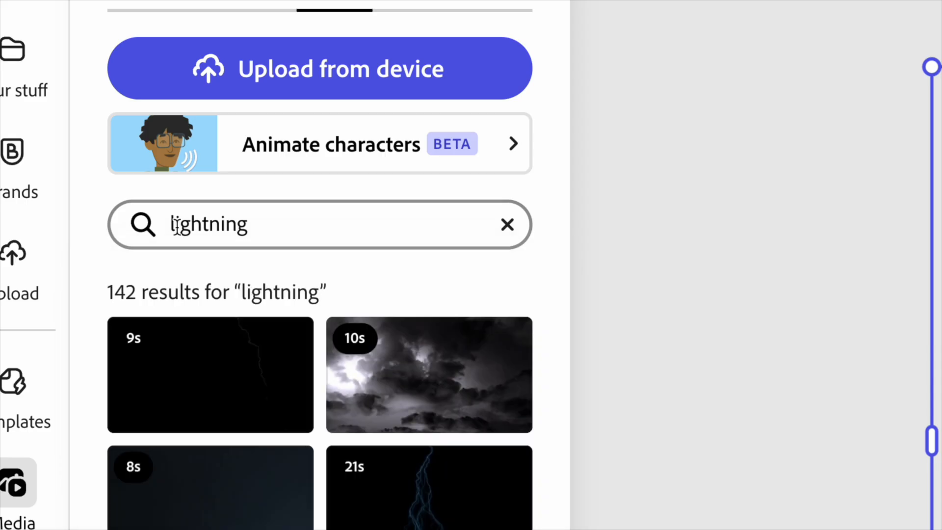
Search the stock videos for "smoke" and add the 56-second clip of low white smoke on black
{"action": "double_click", "coordinate": [209, 225]}
{"action": "type", "text": "smoke"}
{"action": "key", "text": "Return"}
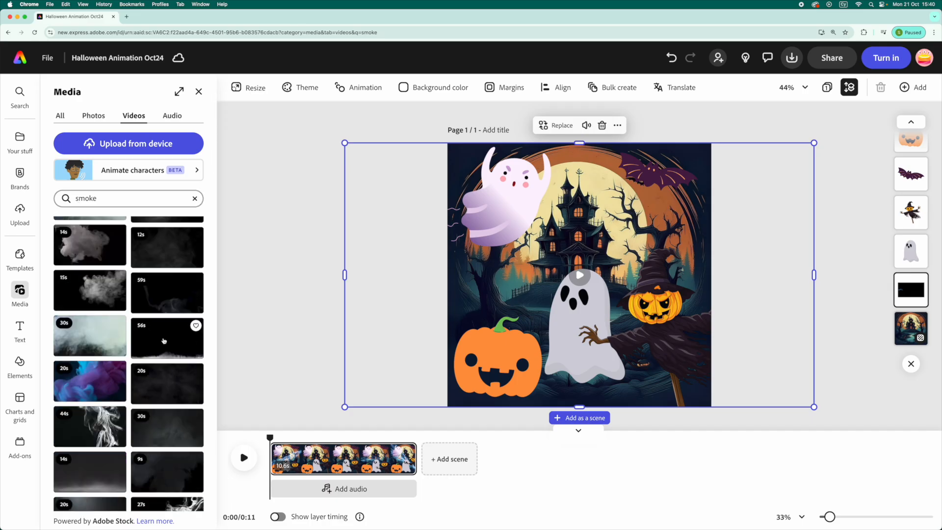
{"action": "left_click", "coordinate": [164, 341]}
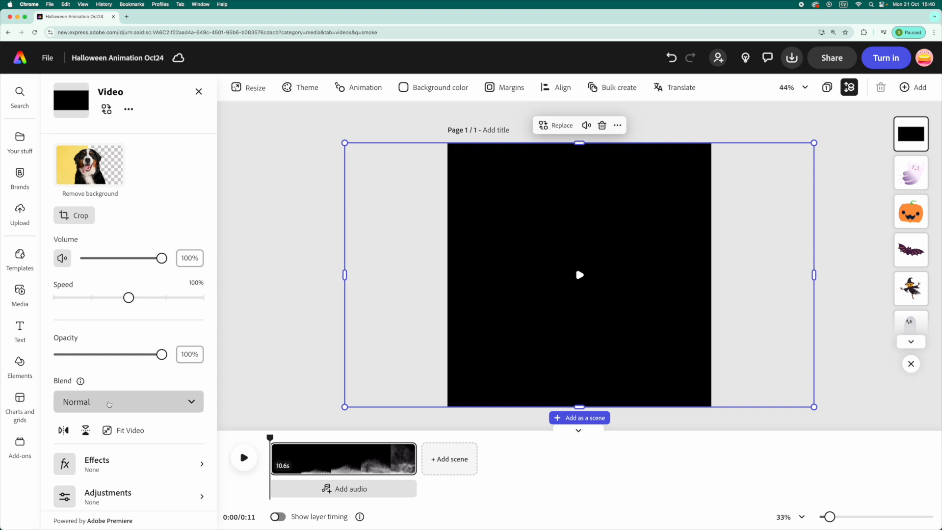
Set the smoke video's blend mode to Screen and preview the scene up to about 0:08
{"action": "left_click", "coordinate": [109, 404]}
{"action": "left_click", "coordinate": [93, 295]}
{"action": "left_click", "coordinate": [244, 458]}
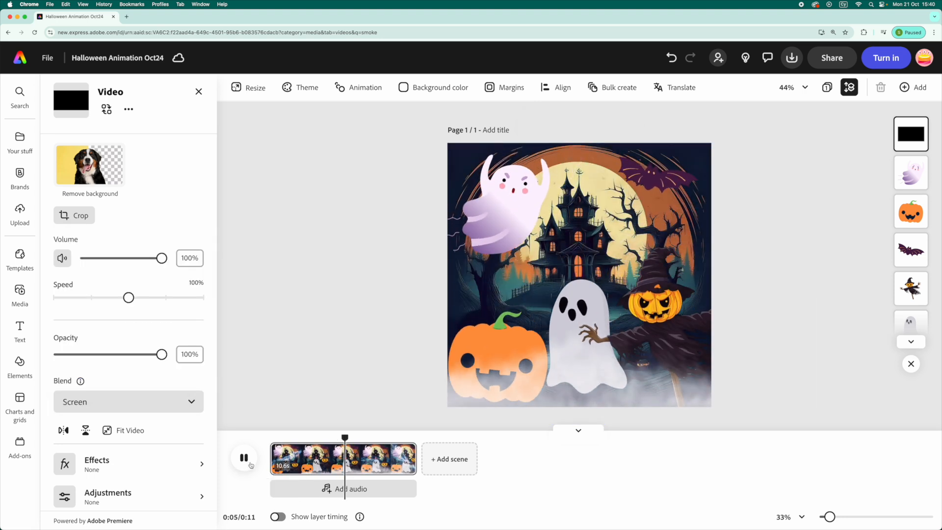
{"action": "left_click", "coordinate": [244, 458]}
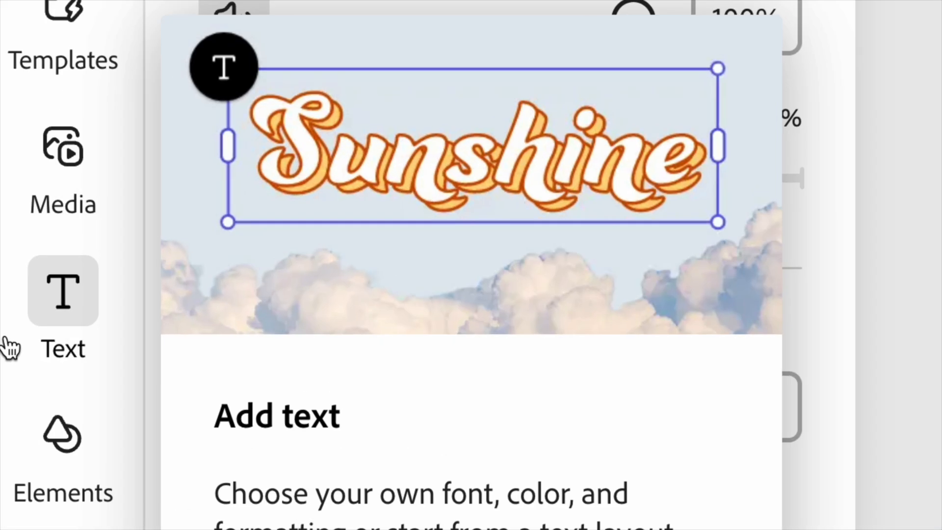
Add a new text box to the page reading "BOO!!"
{"action": "left_click", "coordinate": [40, 324]}
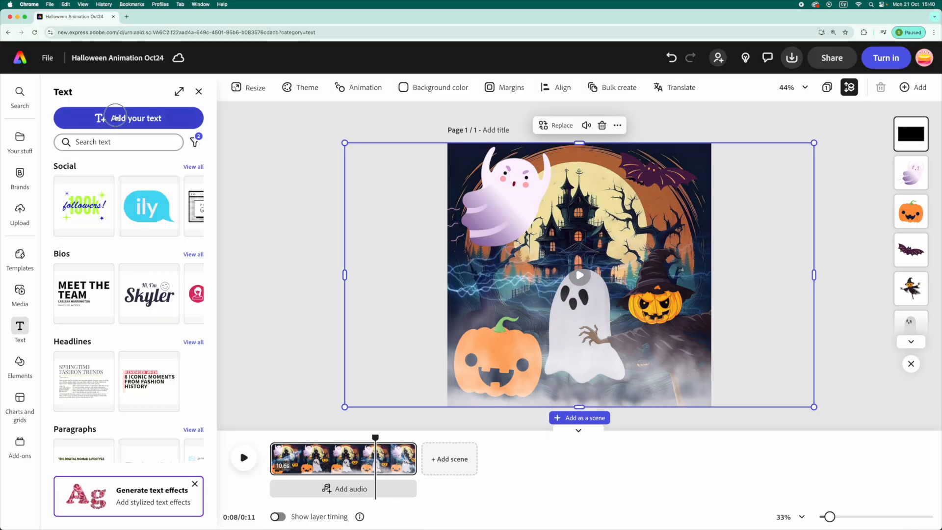
{"action": "left_click", "coordinate": [147, 122]}
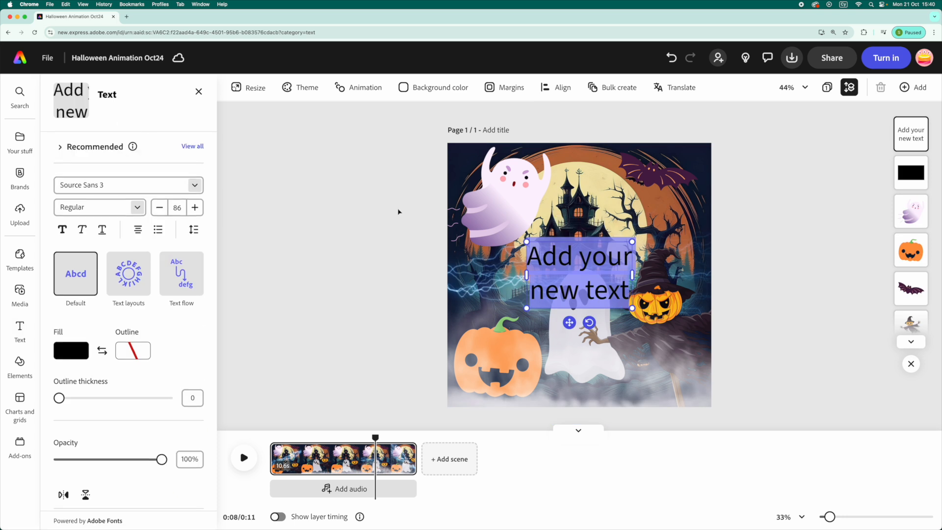
{"action": "type", "text": "BOO!!"}
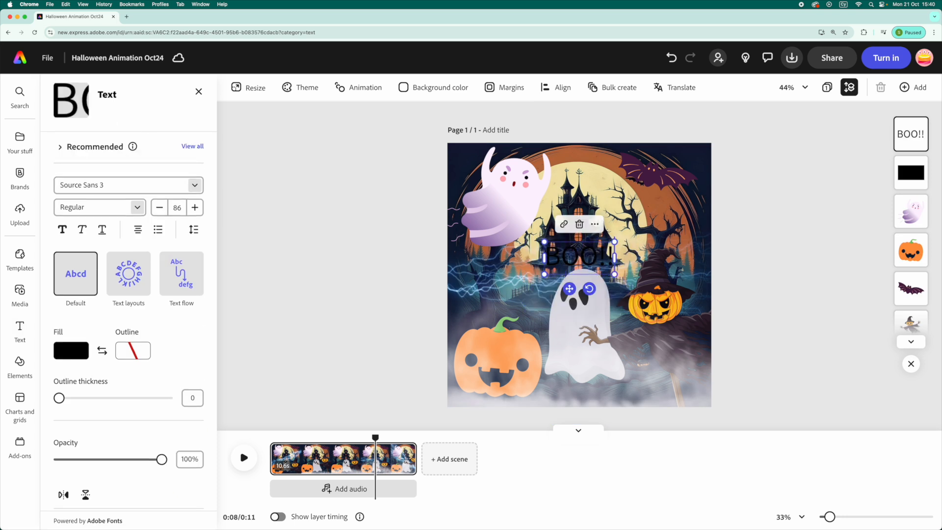
Change the "BOO!!" text fill to white and enlarge it to span most of the page width
{"action": "left_click", "coordinate": [74, 352]}
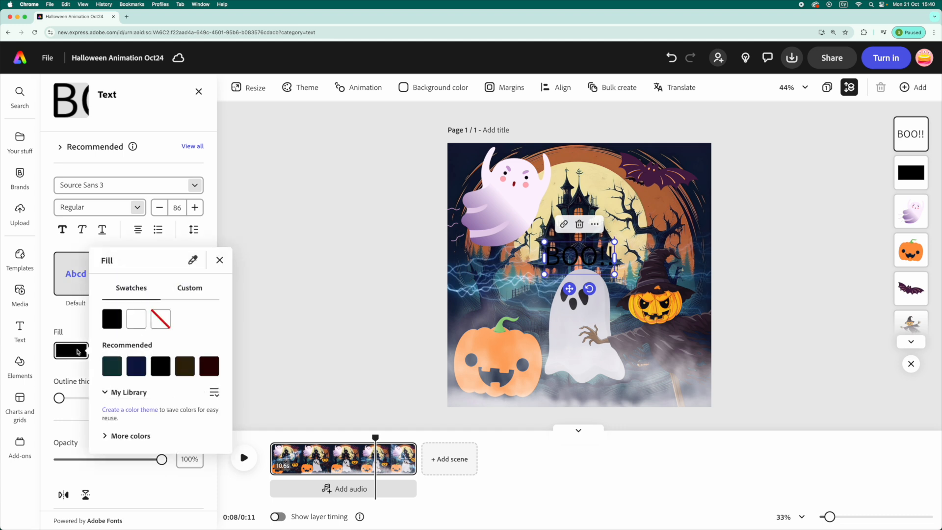
{"action": "left_click", "coordinate": [140, 319]}
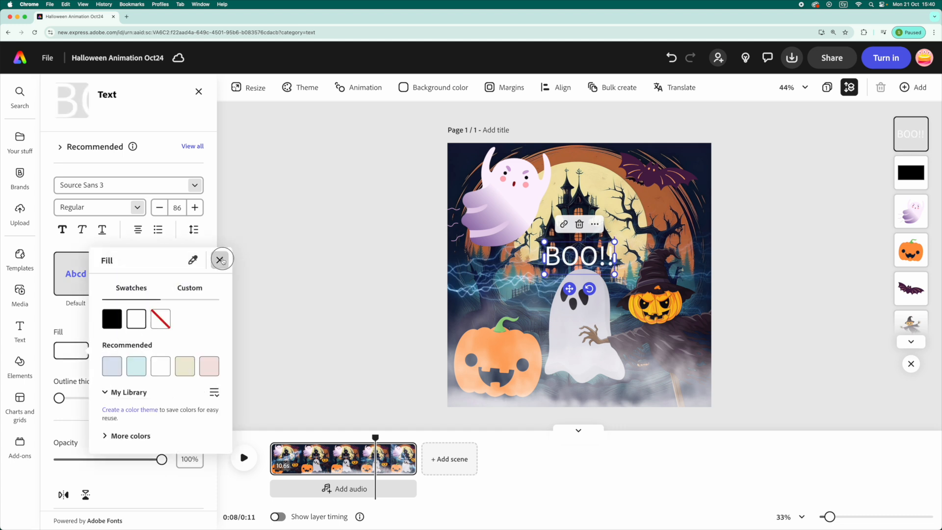
{"action": "left_click", "coordinate": [221, 259]}
{"action": "left_click_drag", "start_coordinate": [545, 274], "coordinate": [471, 308]}
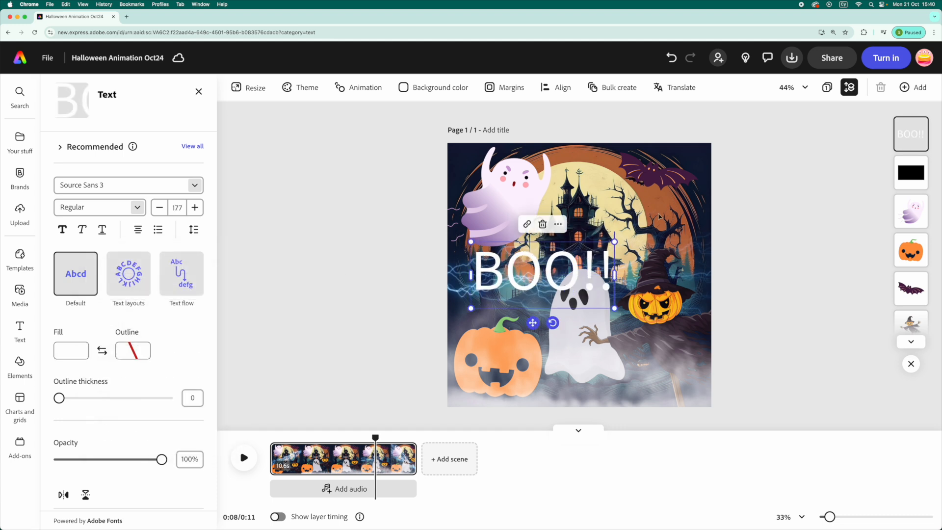
{"action": "left_click_drag", "start_coordinate": [615, 241], "coordinate": [682, 211]}
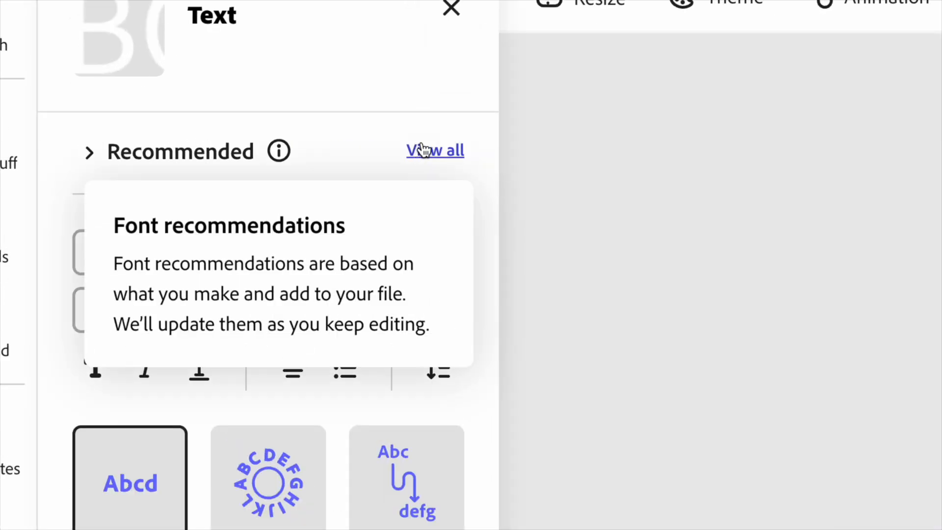
Browse all recommended fonts for "BOO!!" and apply the heavy, wide italic style
{"action": "left_click", "coordinate": [189, 147]}
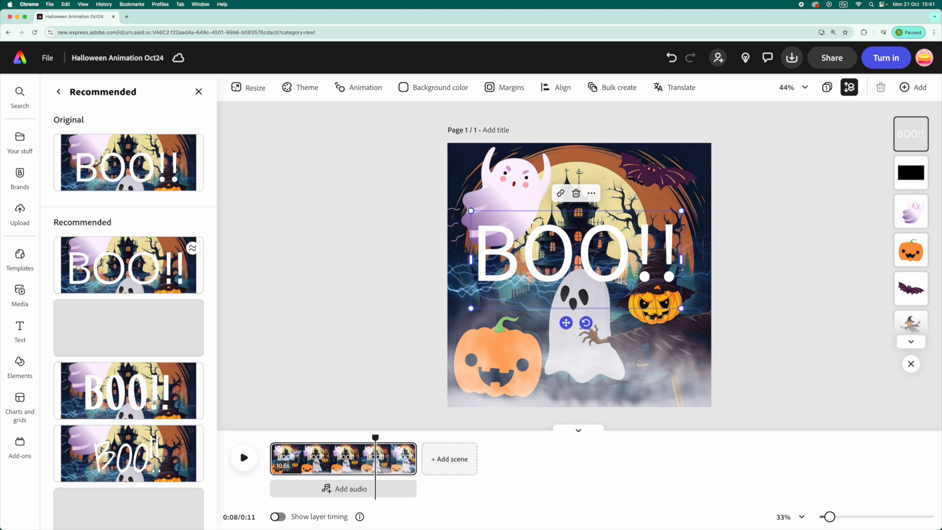
{"action": "scroll", "coordinate": [77, 267], "scroll_direction": "down", "scroll_amount": 2}
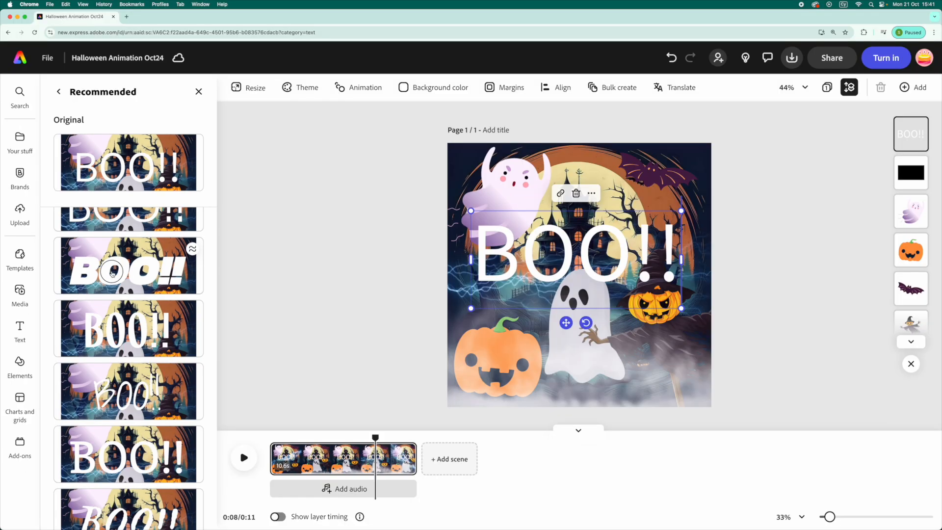
{"action": "left_click", "coordinate": [233, 293]}
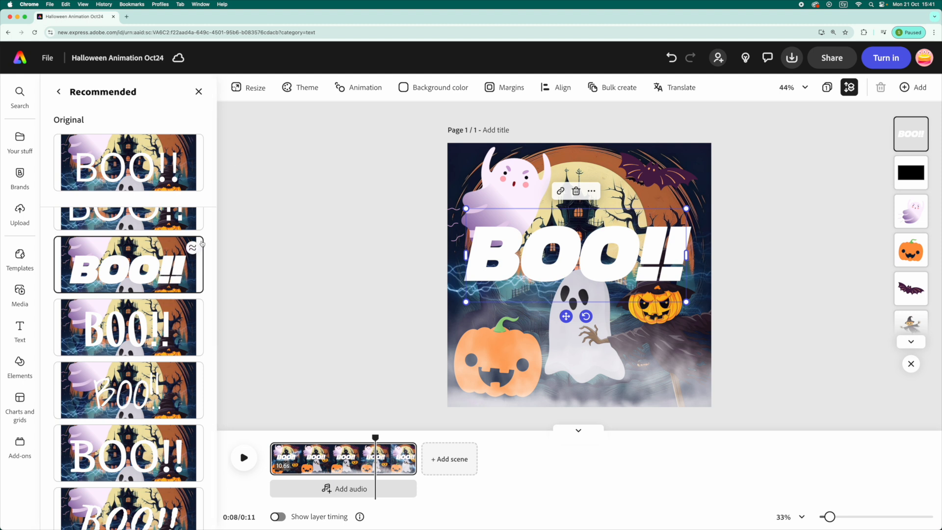
Enlarge the "BOO!!" text at two opposite corners to nearly the full page width and move it slightly lower
{"action": "left_click", "coordinate": [199, 92]}
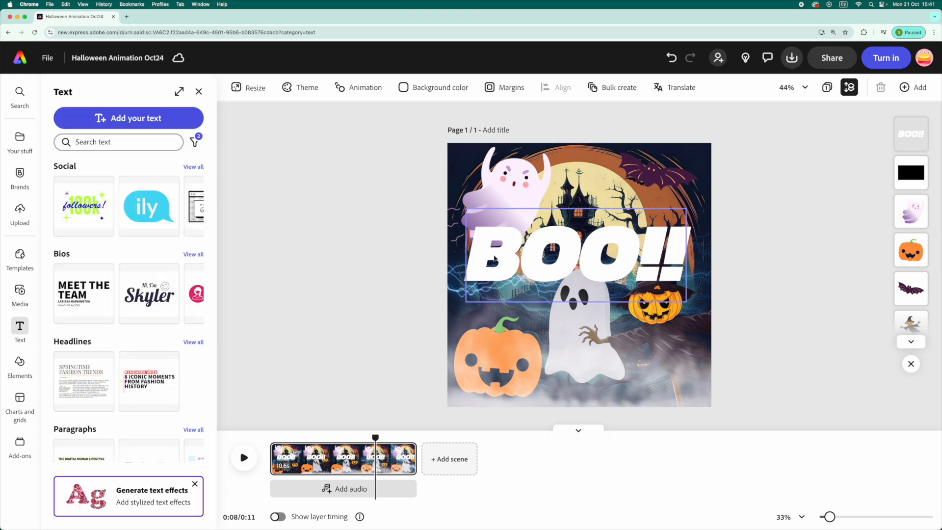
{"action": "left_click", "coordinate": [679, 243]}
{"action": "left_click_drag", "start_coordinate": [686, 209], "coordinate": [702, 201]}
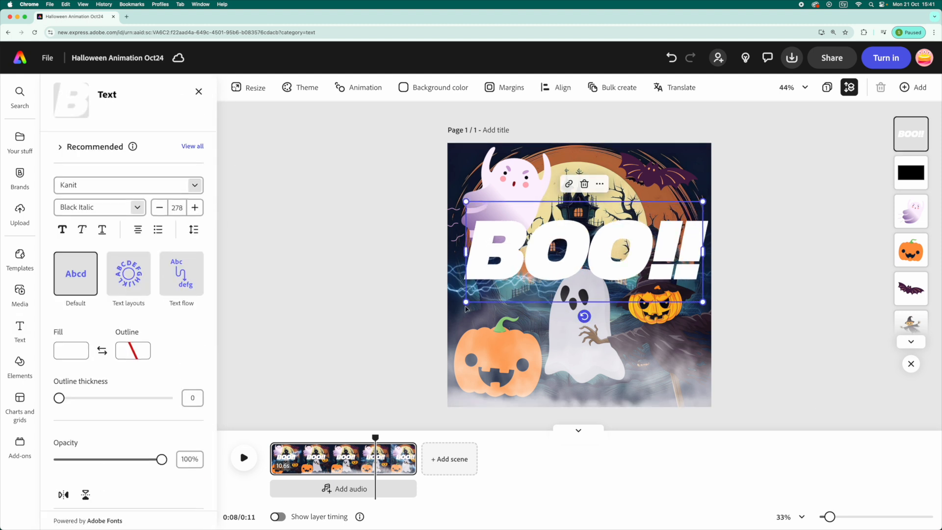
{"action": "left_click_drag", "start_coordinate": [467, 303], "coordinate": [456, 305]}
{"action": "left_click_drag", "start_coordinate": [553, 275], "coordinate": [554, 296]}
Add the basic line-highlight shape behind the "BOO!!" text and set its shape fill to black
{"action": "scroll", "coordinate": [122, 384], "scroll_direction": "down", "scroll_amount": 5}
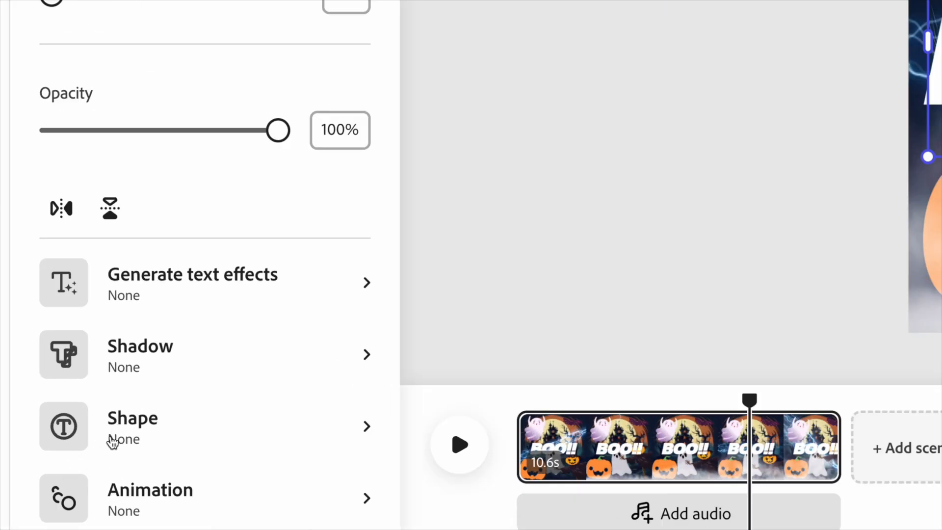
{"action": "left_click", "coordinate": [113, 441]}
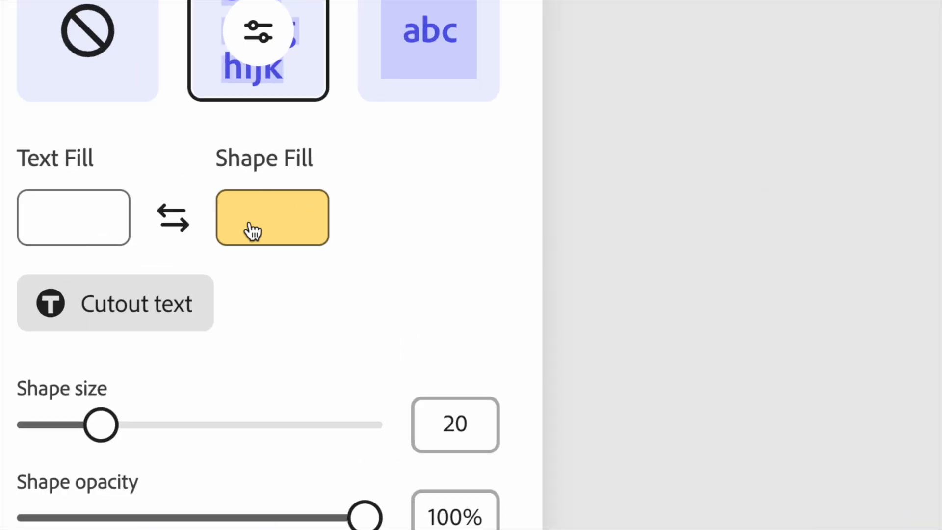
{"action": "left_click", "coordinate": [275, 229]}
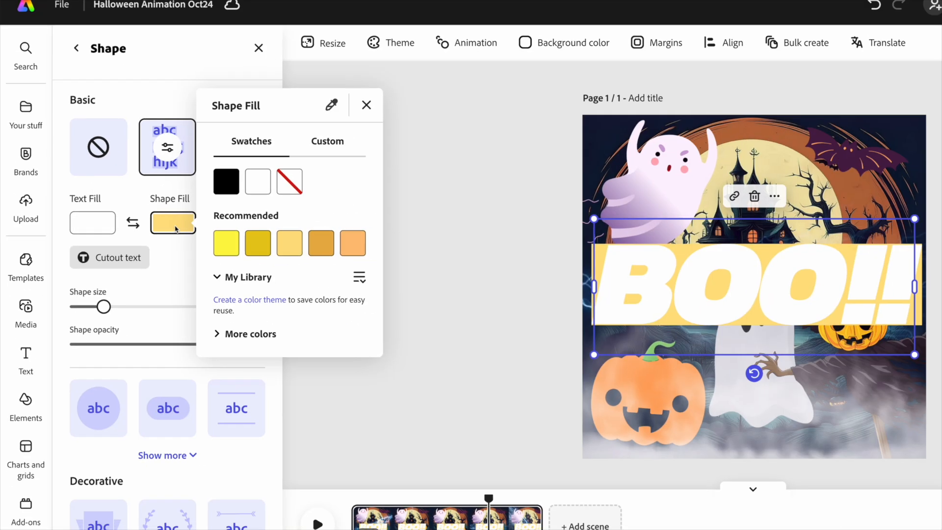
{"action": "left_click", "coordinate": [173, 194]}
{"action": "left_click", "coordinate": [126, 256]}
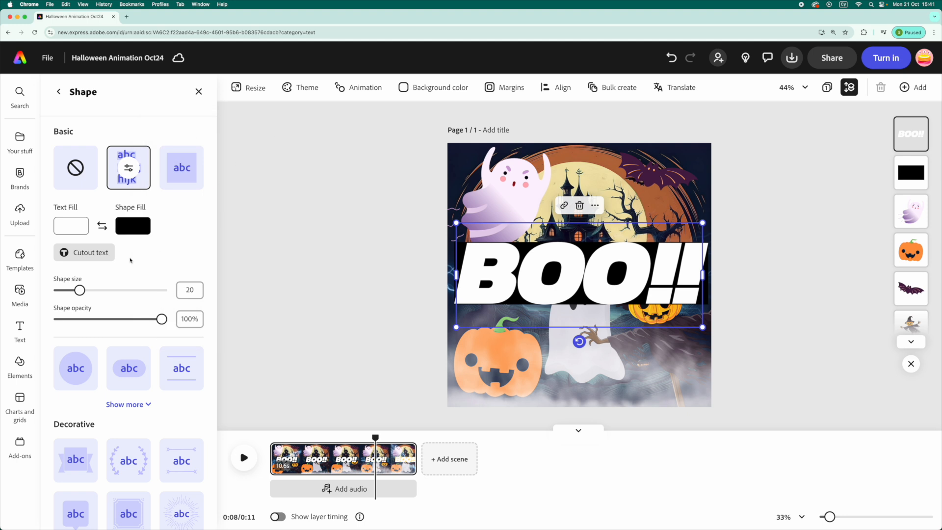
Change the text's shape to the one that fills the whole page and turn "BOO!!" into cutout text
{"action": "scroll", "coordinate": [62, 364], "scroll_direction": "down", "scroll_amount": 1}
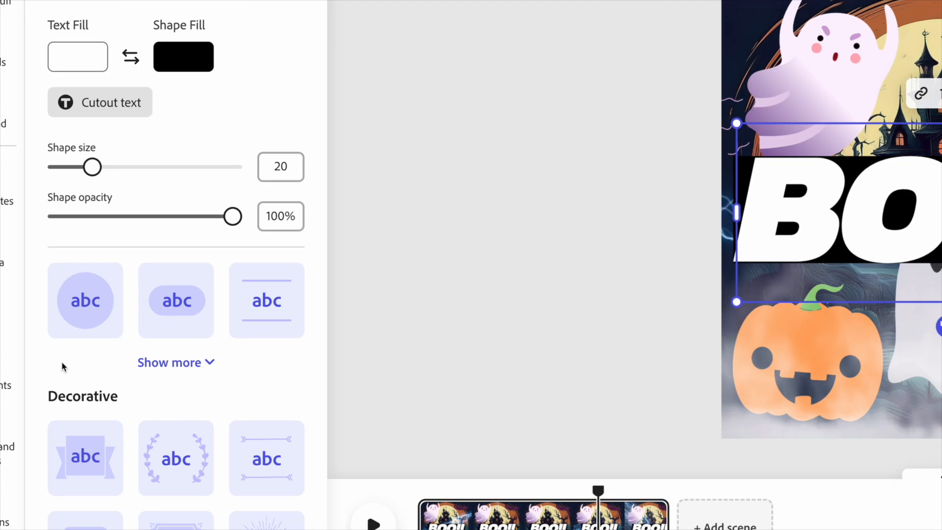
{"action": "left_click", "coordinate": [179, 370]}
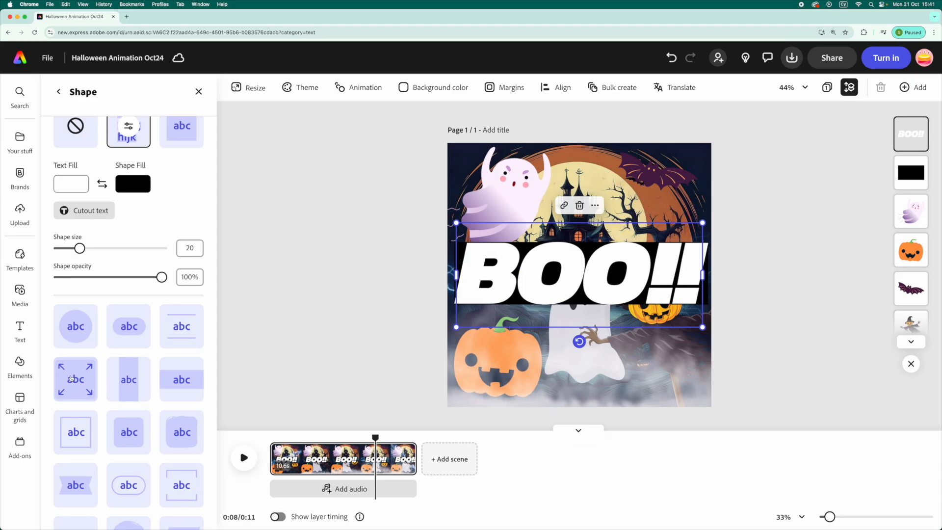
{"action": "left_click", "coordinate": [74, 382]}
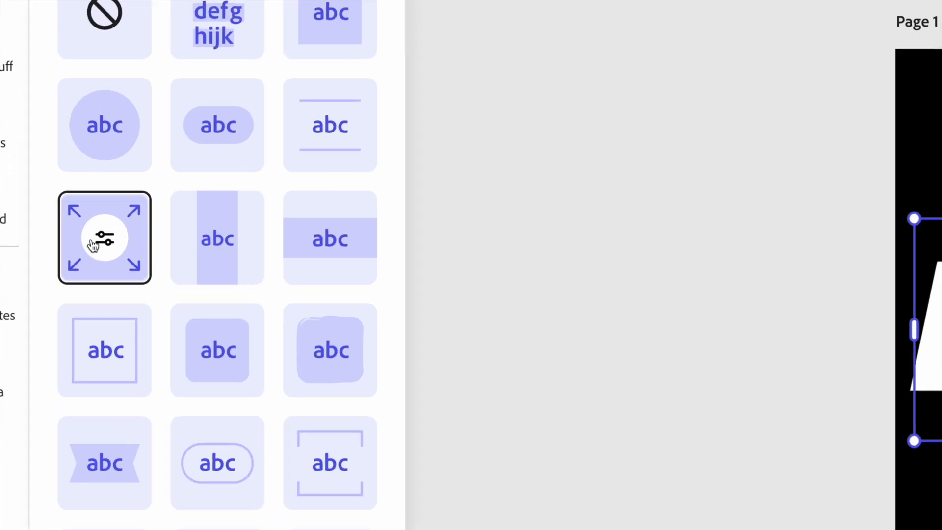
{"action": "left_click", "coordinate": [102, 239]}
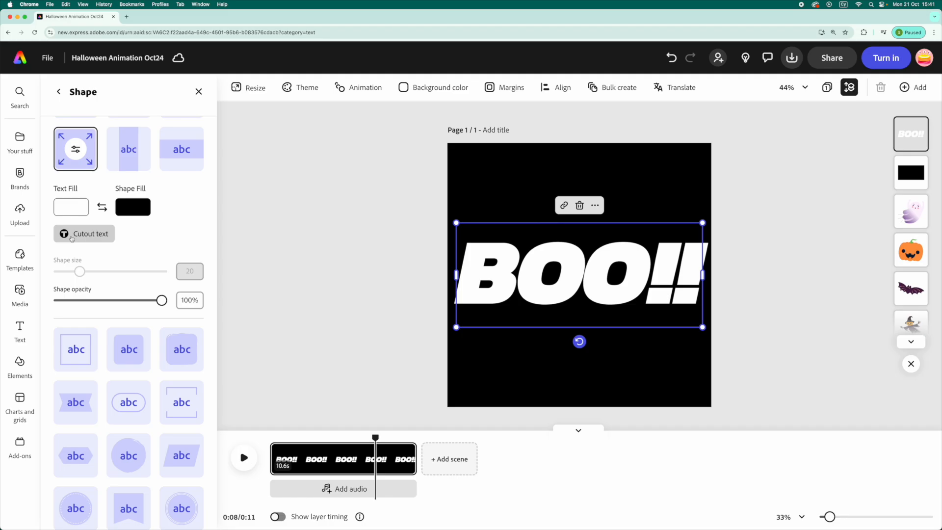
{"action": "left_click", "coordinate": [79, 235]}
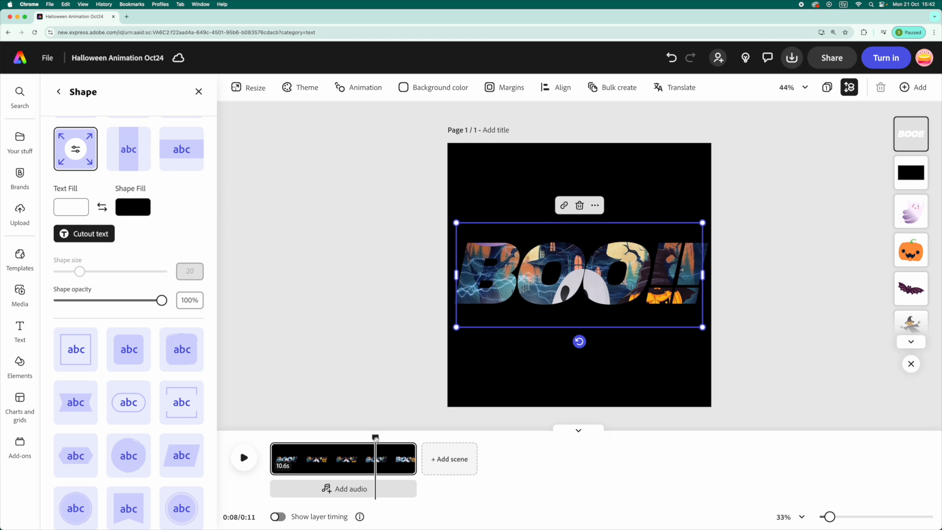
Play the scene from the start to about 0:04 to check the cutout text over the moving artwork
{"action": "left_click_drag", "start_coordinate": [376, 438], "coordinate": [270, 438]}
{"action": "left_click", "coordinate": [244, 457]}
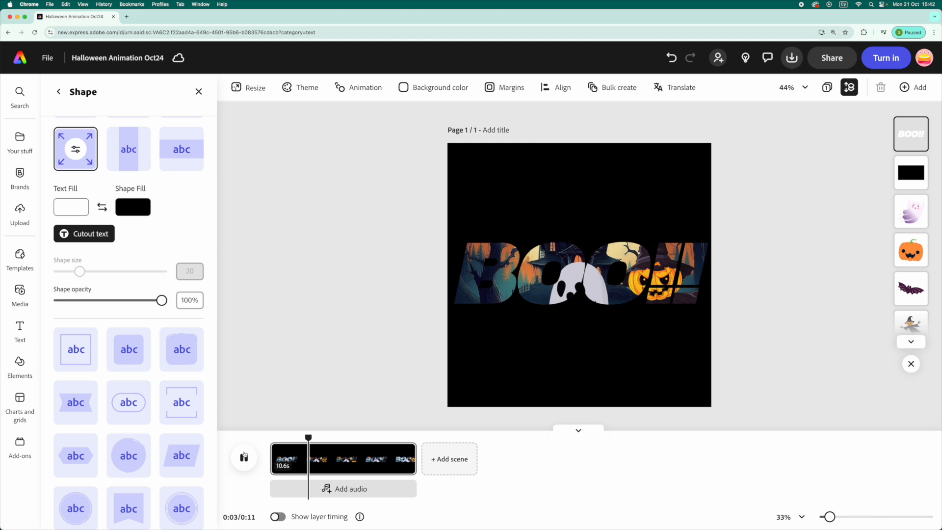
{"action": "left_click", "coordinate": [583, 289]}
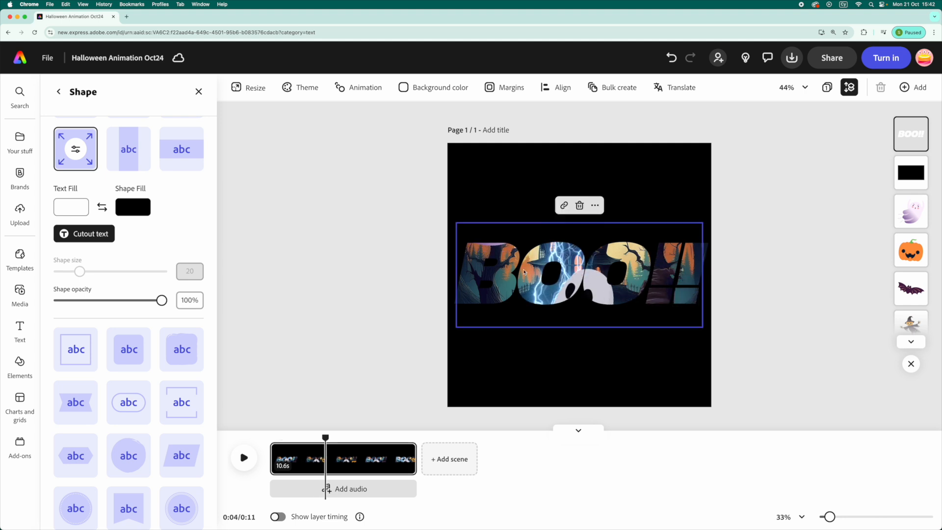
Apply the Flicker entrance animation to the "BOO!!" cutout text
{"action": "scroll", "coordinate": [128, 314], "scroll_direction": "up", "scroll_amount": 3}
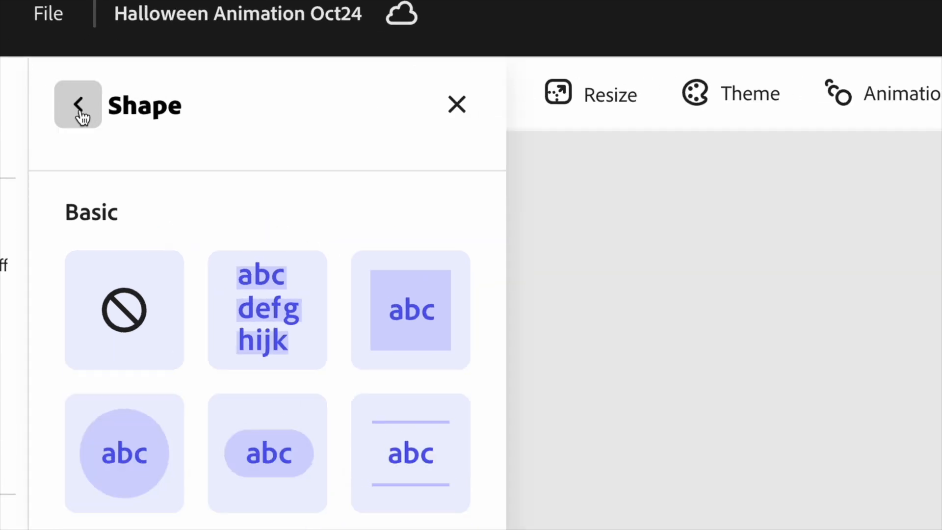
{"action": "left_click", "coordinate": [78, 117]}
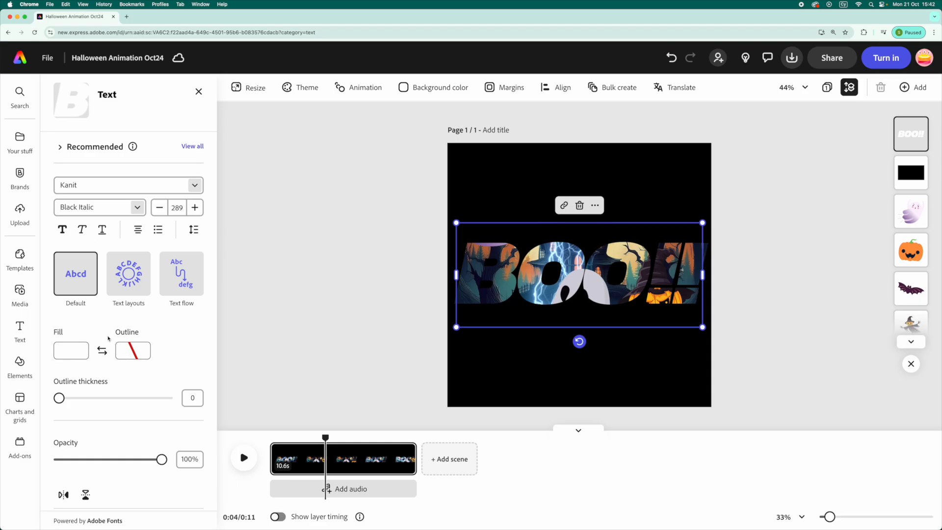
{"action": "scroll", "coordinate": [108, 338], "scroll_direction": "down", "scroll_amount": 5}
{"action": "left_click", "coordinate": [83, 491]}
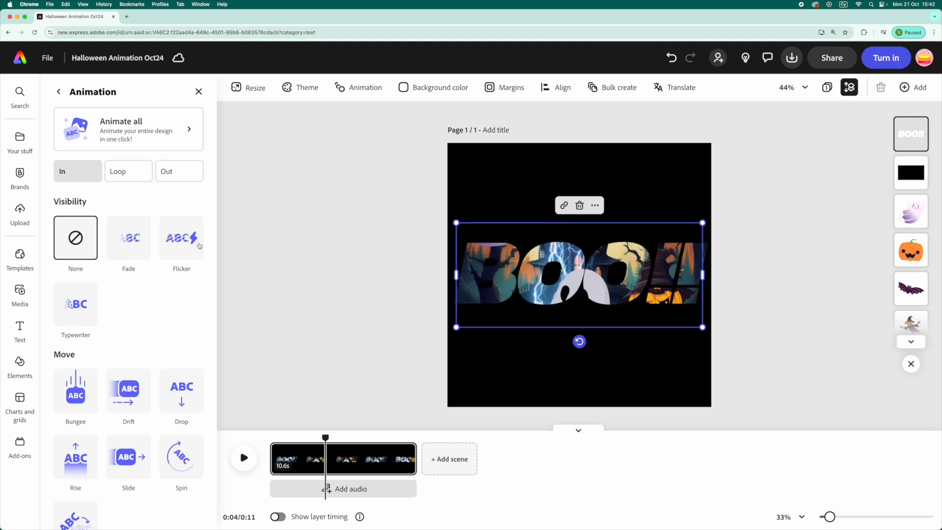
{"action": "left_click", "coordinate": [183, 240]}
Add a Yoyo loop animation to "BOO!!" with intensity 86 and a reduced speed, and preview the scene from the start
{"action": "left_click", "coordinate": [132, 178]}
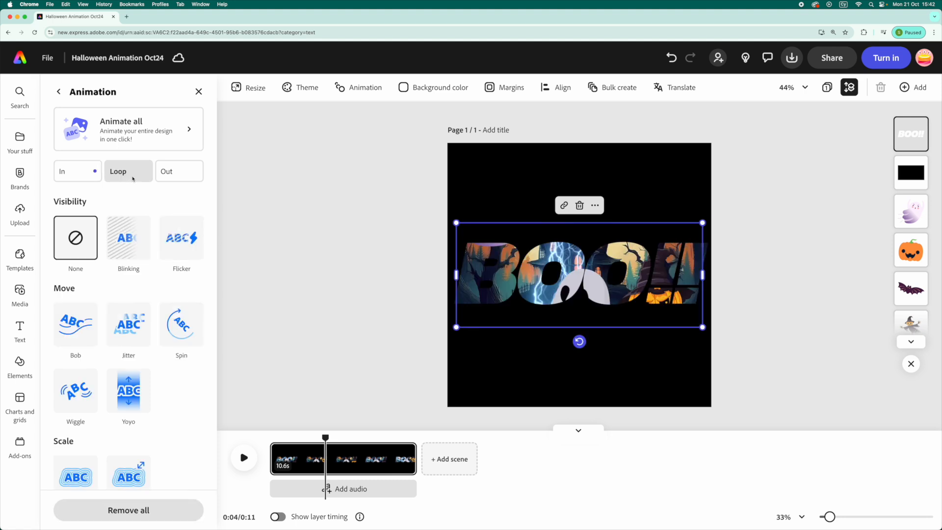
{"action": "left_click", "coordinate": [128, 391]}
{"action": "left_click", "coordinate": [129, 392]}
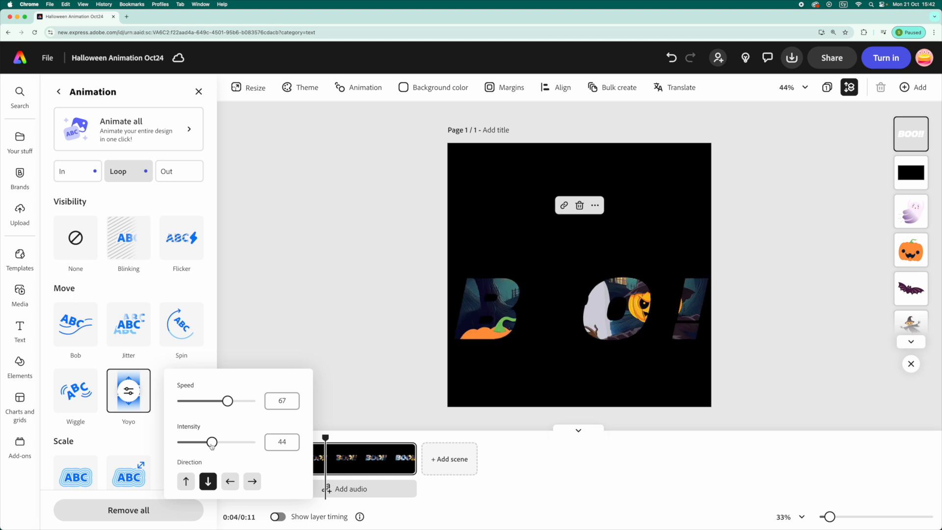
{"action": "left_click_drag", "start_coordinate": [222, 445], "coordinate": [245, 446]}
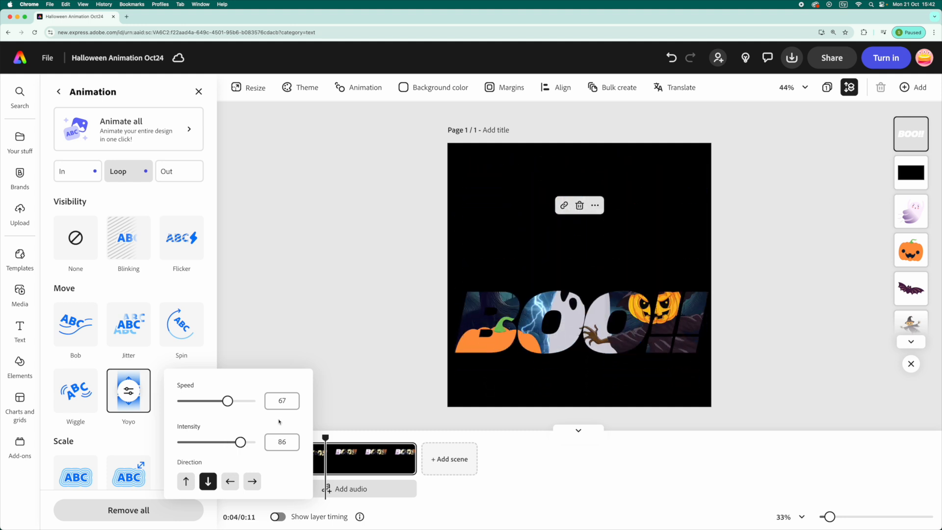
{"action": "left_click_drag", "start_coordinate": [227, 401], "coordinate": [197, 402]}
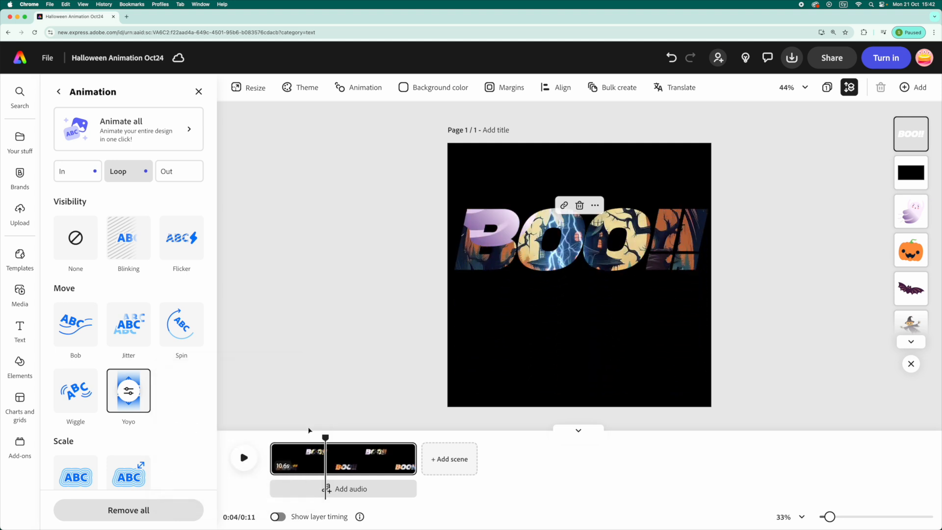
{"action": "left_click_drag", "start_coordinate": [325, 437], "coordinate": [255, 440]}
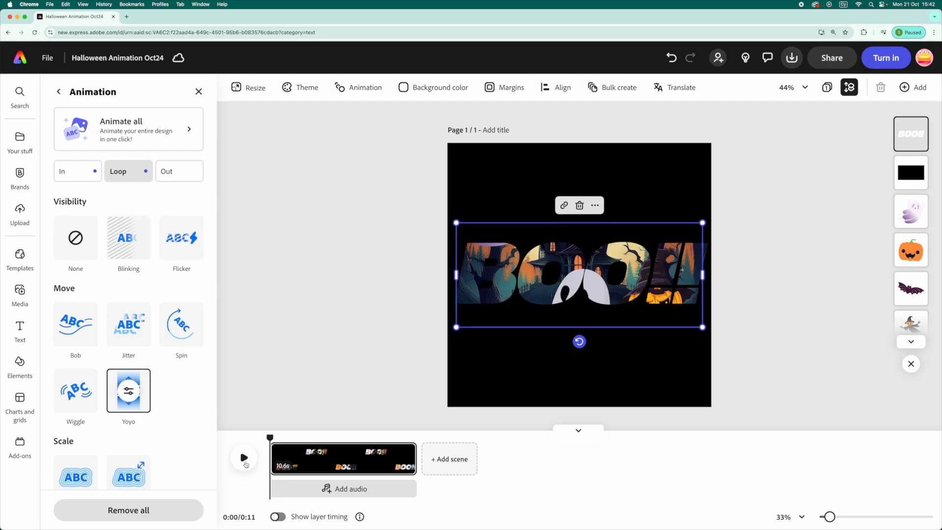
{"action": "left_click", "coordinate": [245, 461]}
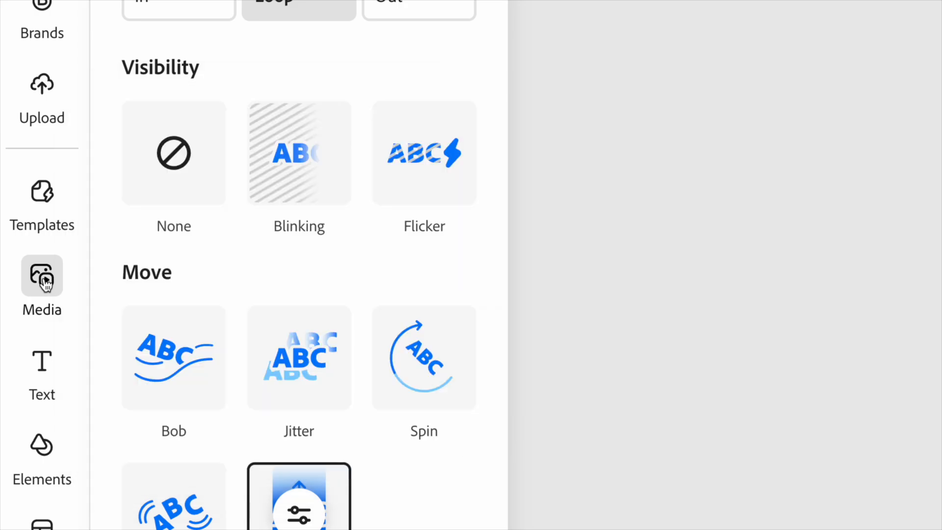
Search the audio library for "haunted"
{"action": "left_click", "coordinate": [43, 279]}
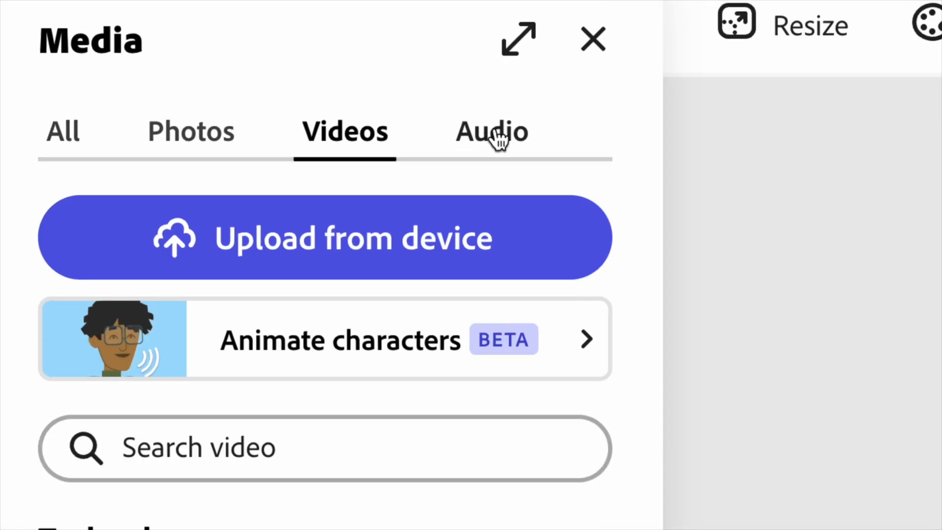
{"action": "left_click", "coordinate": [497, 135]}
{"action": "left_click", "coordinate": [216, 447]}
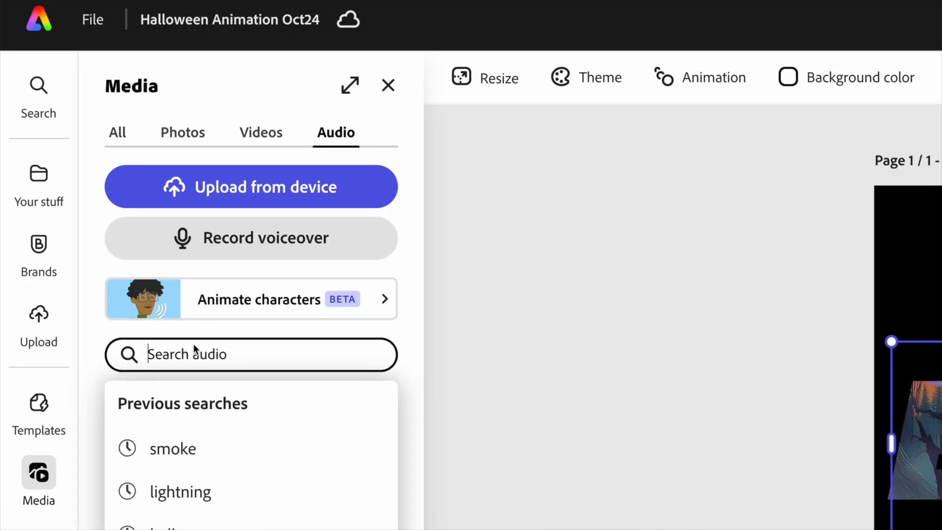
{"action": "type", "text": "haunted"}
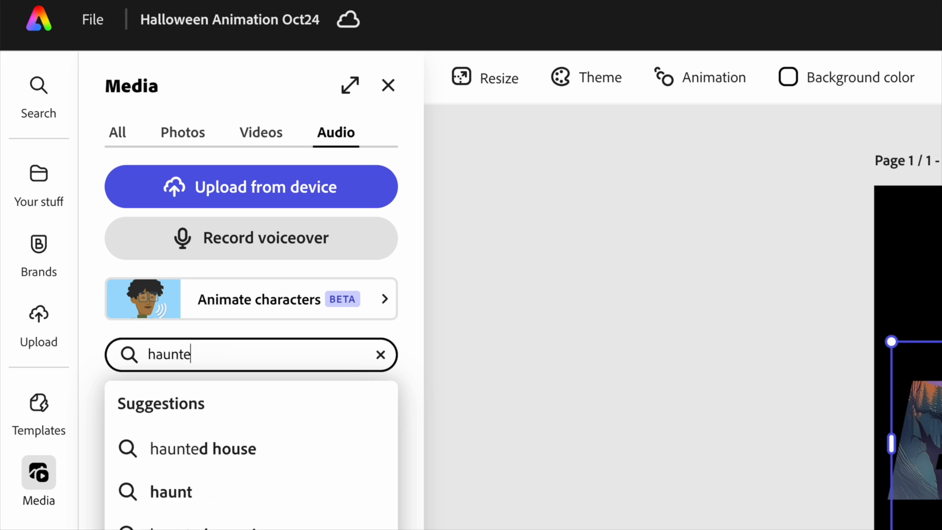
{"action": "key", "text": "Return"}
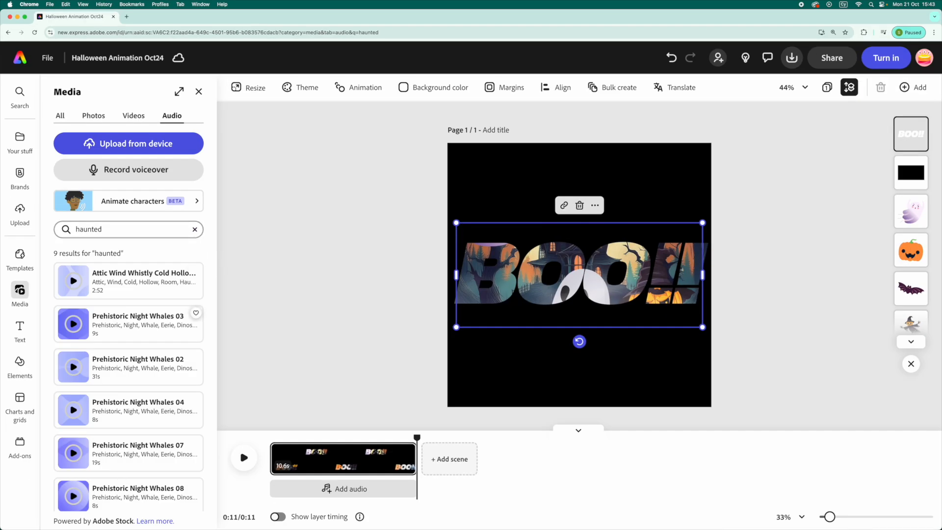
Listen to the wind, Prehistoric Night Whales 03 and both Spooky Haunted House tracks in the audio results
{"action": "left_click", "coordinate": [73, 281]}
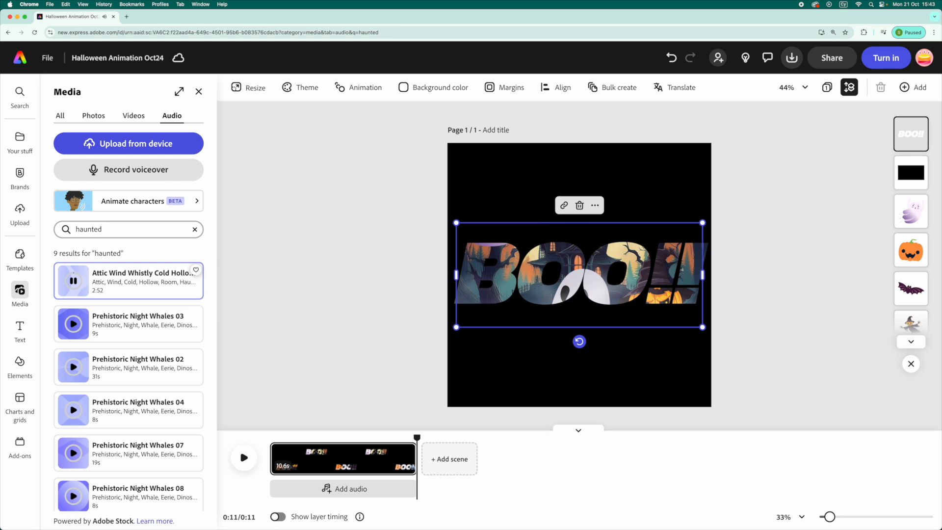
{"action": "key", "text": "XF86AudioRaiseVolume"}
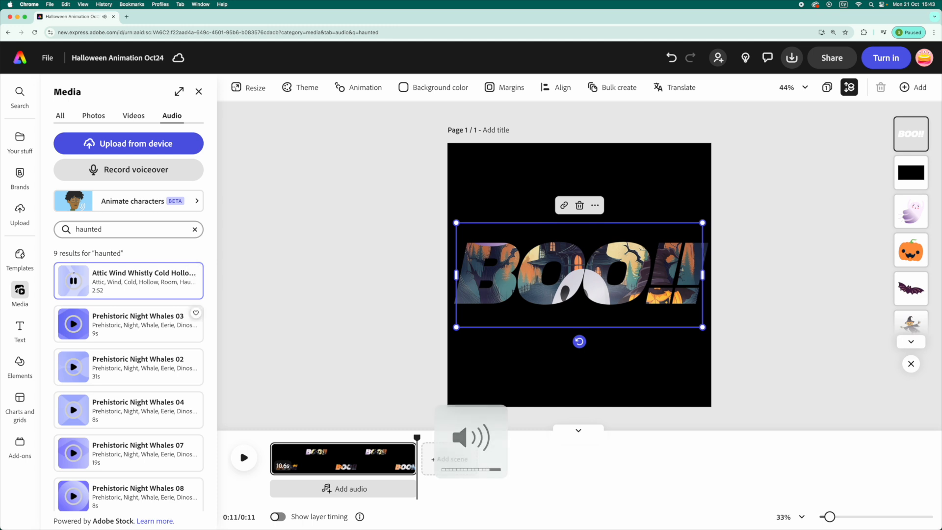
{"action": "left_click", "coordinate": [73, 323]}
{"action": "scroll", "coordinate": [196, 357], "scroll_direction": "down", "scroll_amount": 3}
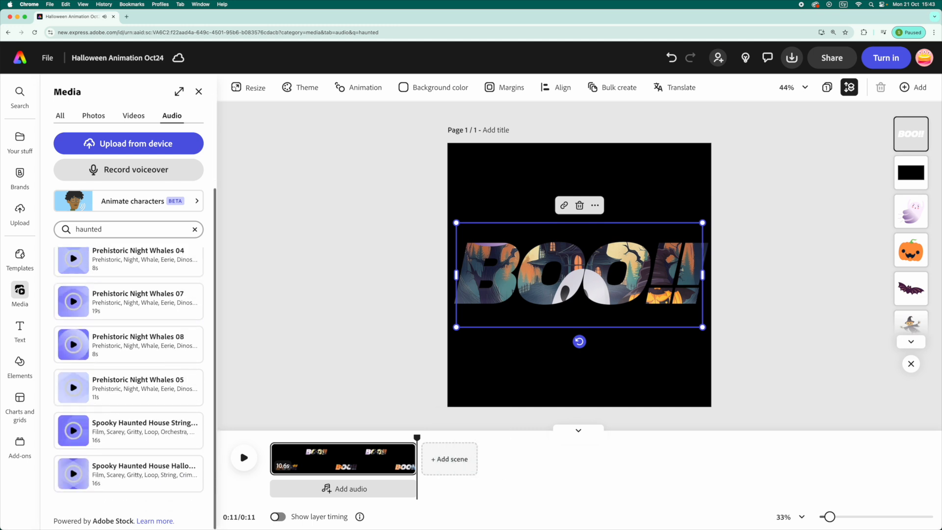
{"action": "left_click", "coordinate": [73, 430]}
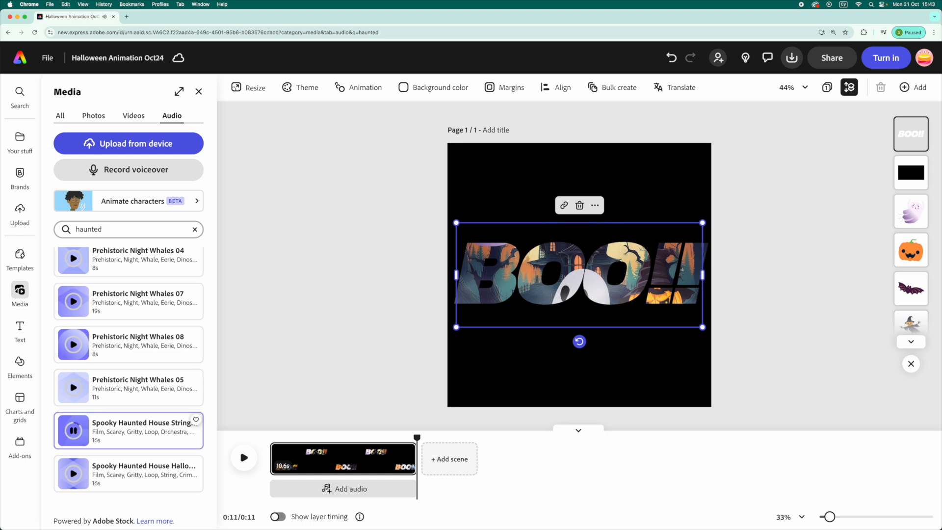
{"action": "left_click", "coordinate": [73, 474]}
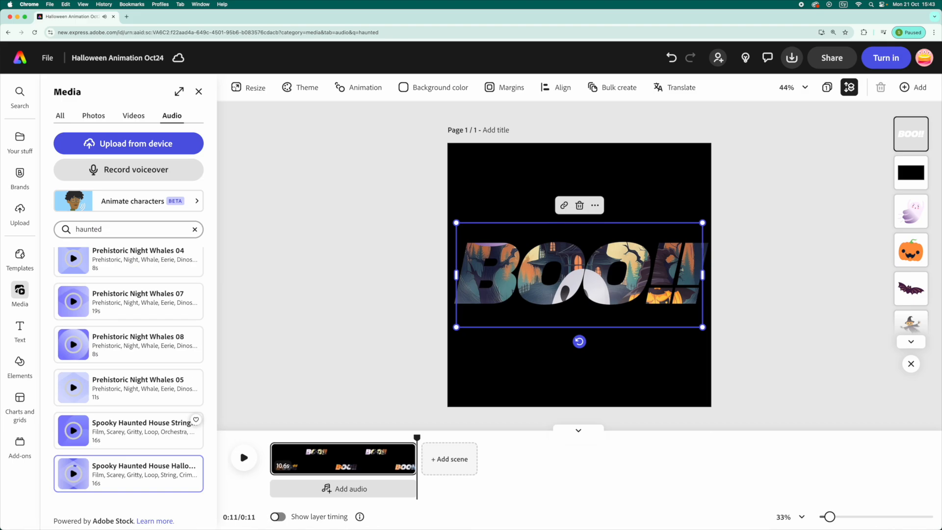
Add the "Spooky Haunted House String..." audio track to the scene and play it back with the animation
{"action": "left_click", "coordinate": [147, 428]}
{"action": "left_click", "coordinate": [240, 449]}
{"action": "key", "text": "space"}
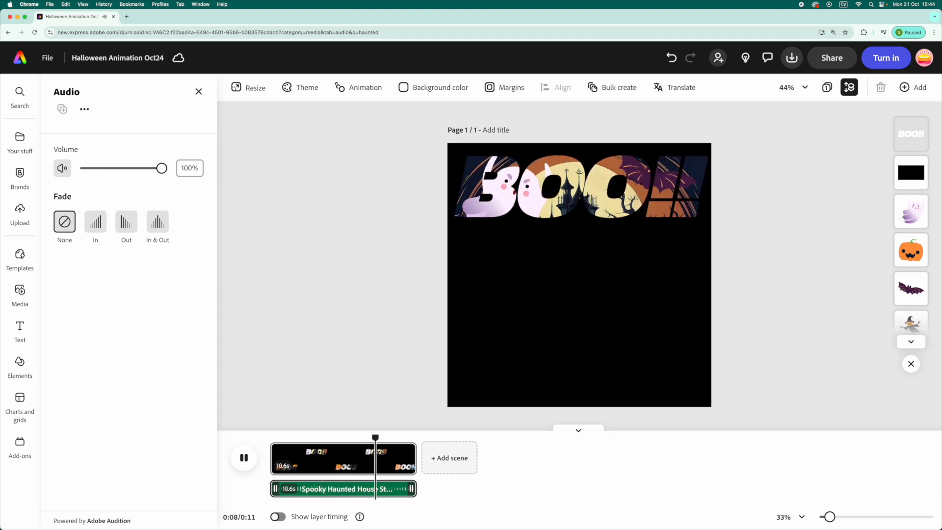
{"action": "key", "text": "space"}
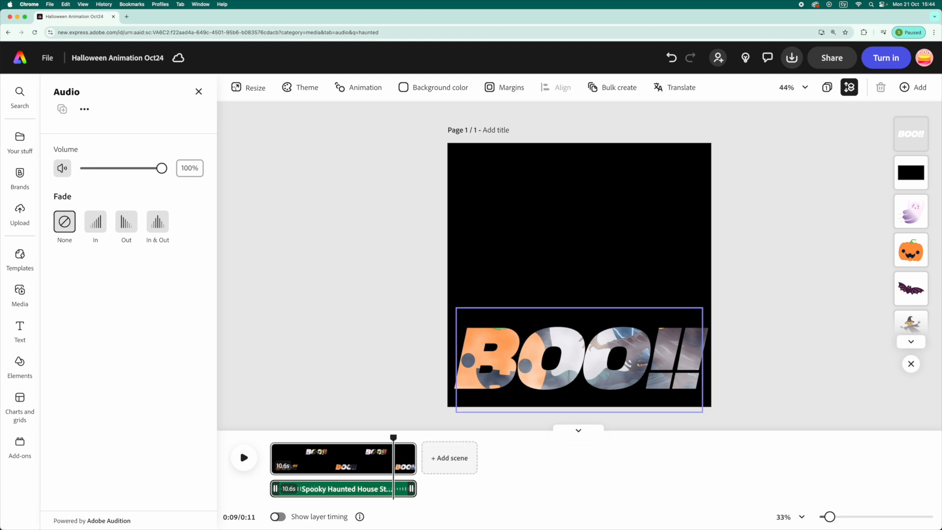
Show layer timing, trim the "BOO!!" text so it ends at about 0:09, and preview the change
{"action": "left_click", "coordinate": [580, 275]}
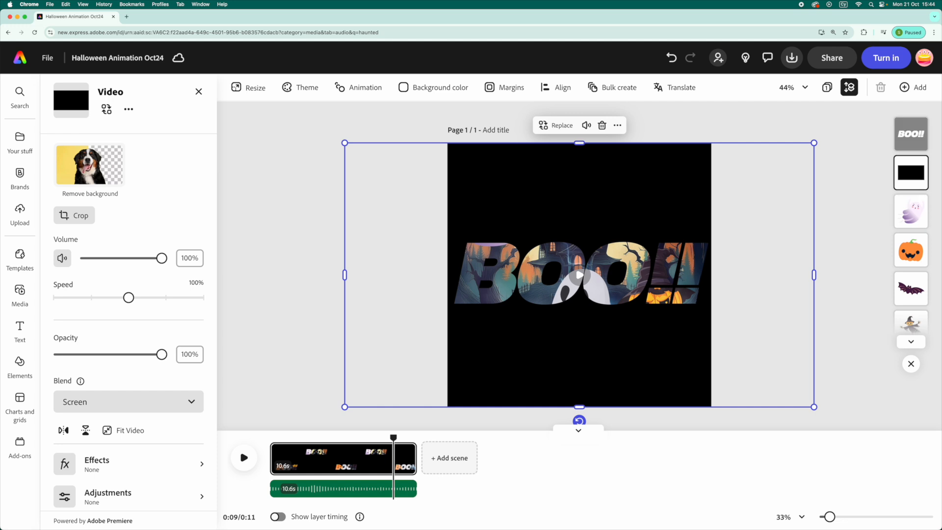
{"action": "left_click", "coordinate": [579, 275]}
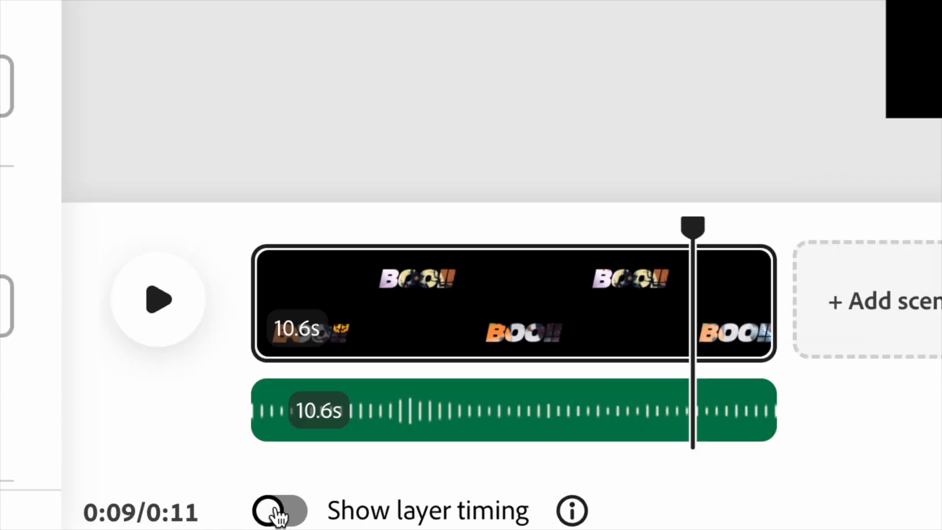
{"action": "left_click", "coordinate": [278, 516]}
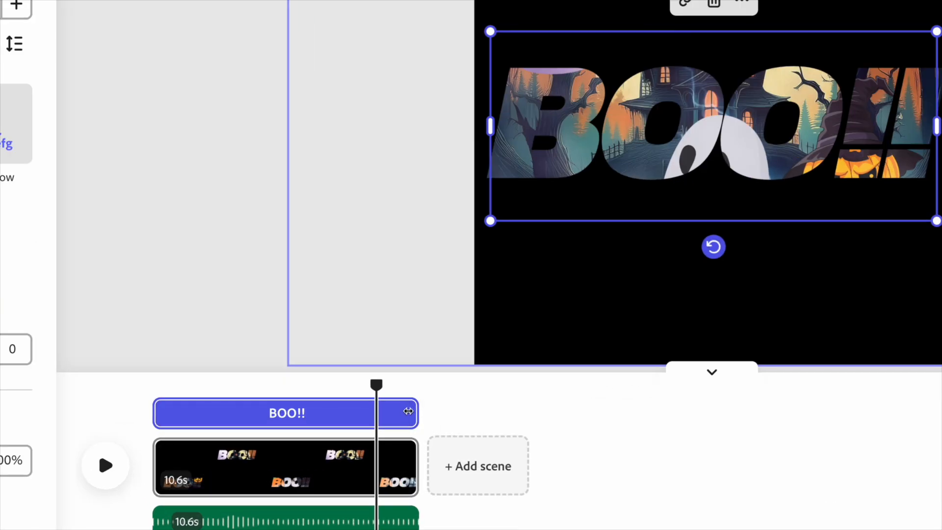
{"action": "left_click_drag", "start_coordinate": [408, 411], "coordinate": [368, 417]}
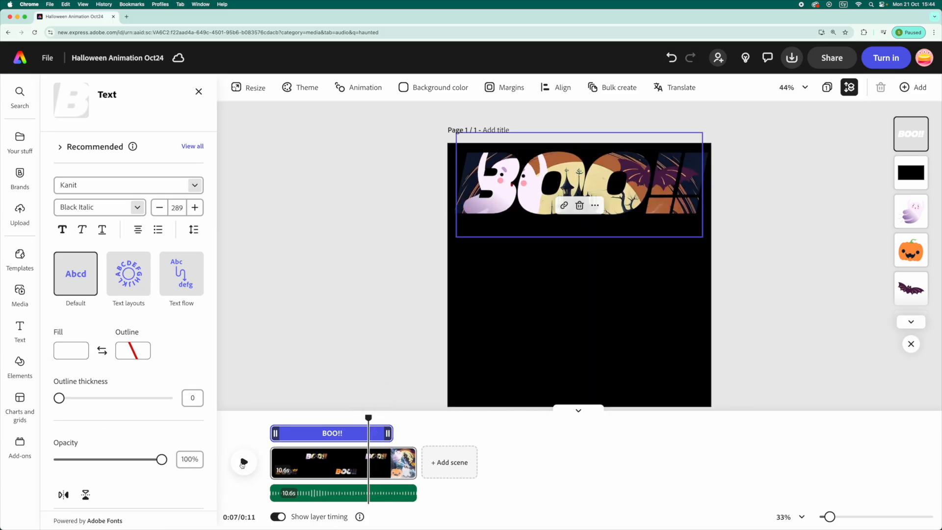
{"action": "left_click", "coordinate": [243, 463]}
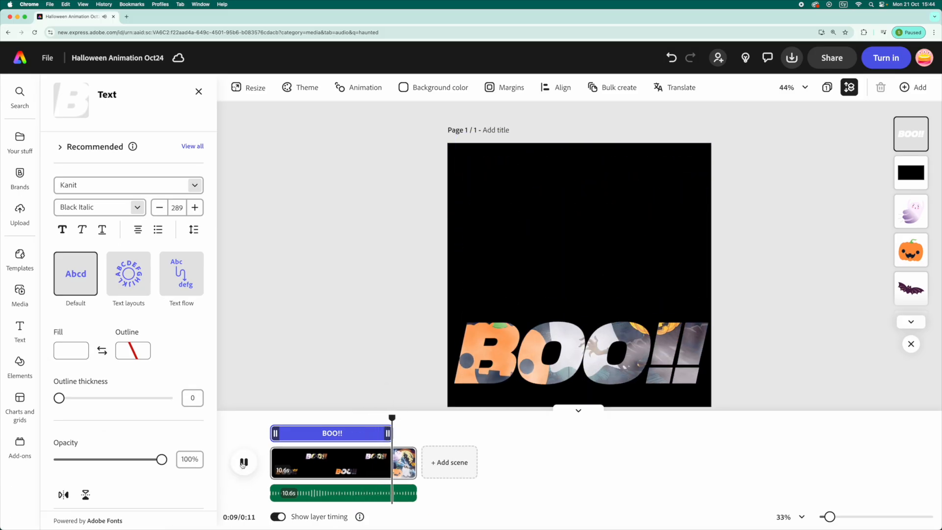
Add a Pop out animation to "BOO!!" and play back the end of the scene from 0:07
{"action": "left_click_drag", "start_coordinate": [409, 417], "coordinate": [370, 439]}
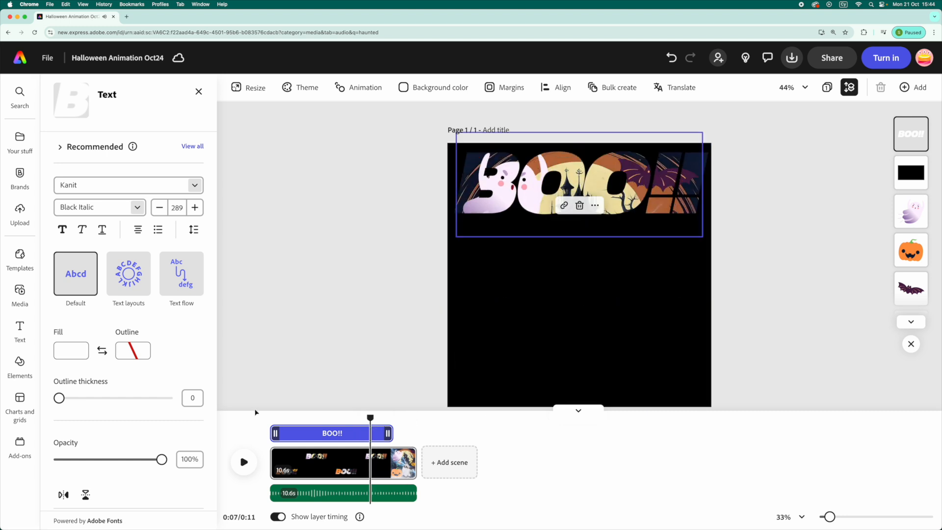
{"action": "scroll", "coordinate": [128, 393], "scroll_direction": "down", "scroll_amount": 5}
{"action": "left_click", "coordinate": [120, 481]}
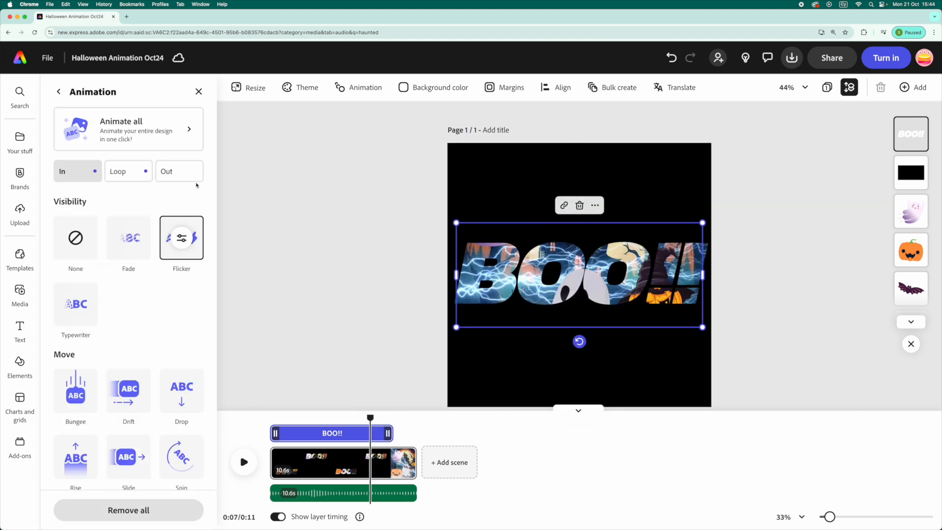
{"action": "left_click", "coordinate": [180, 168]}
{"action": "scroll", "coordinate": [172, 325], "scroll_direction": "down", "scroll_amount": 3}
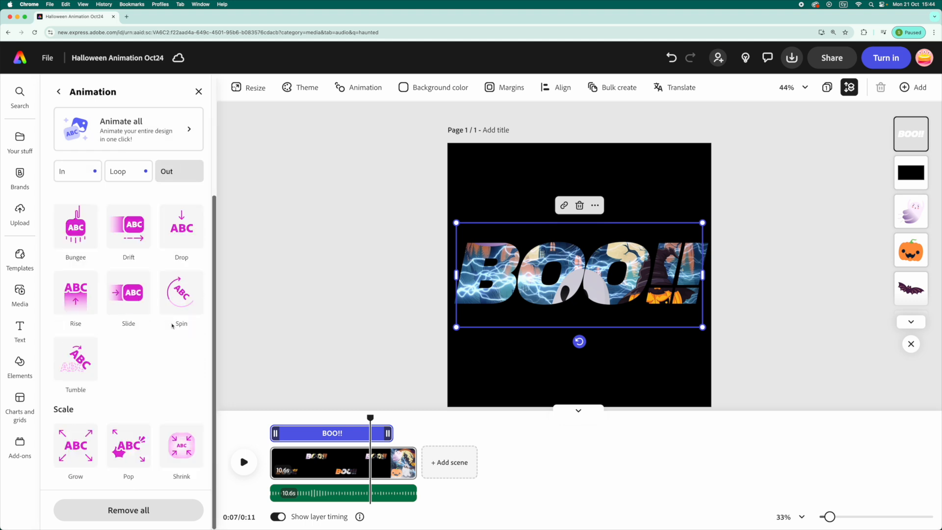
{"action": "left_click", "coordinate": [131, 452]}
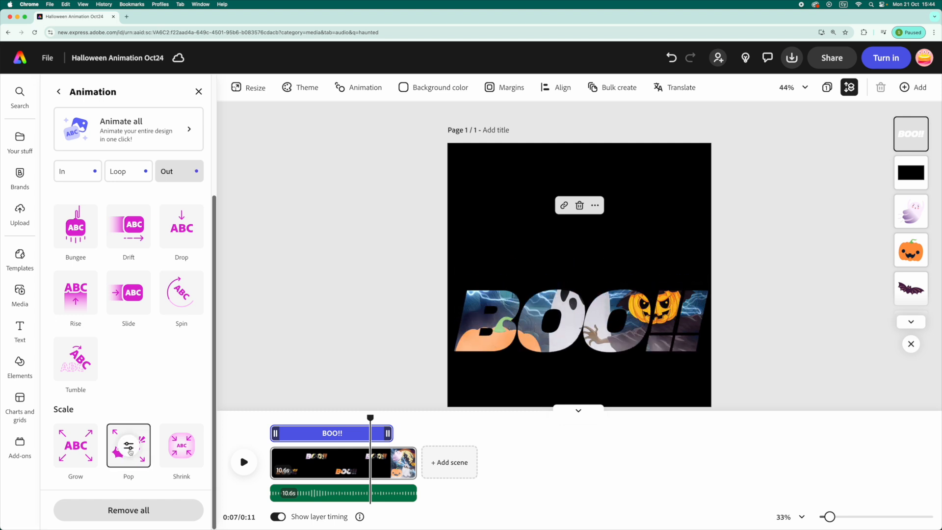
{"action": "left_click", "coordinate": [129, 446]}
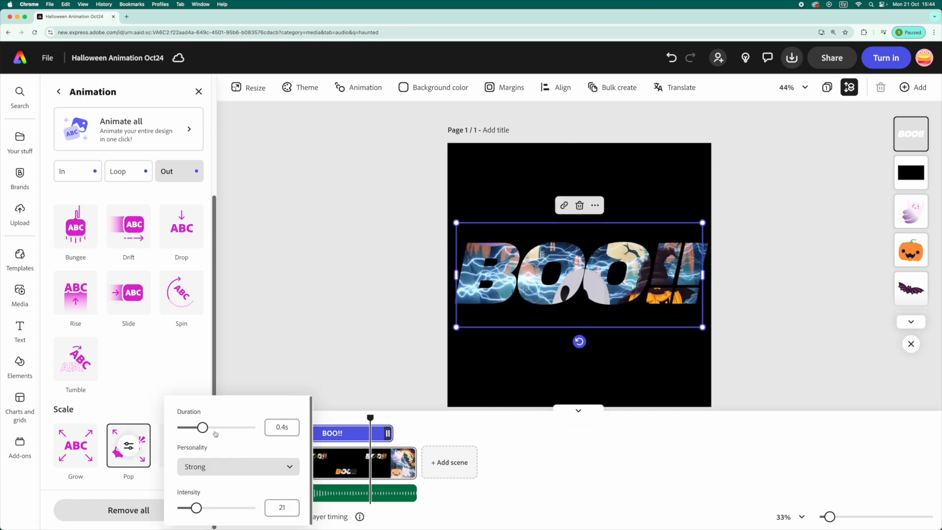
{"action": "left_click", "coordinate": [139, 379]}
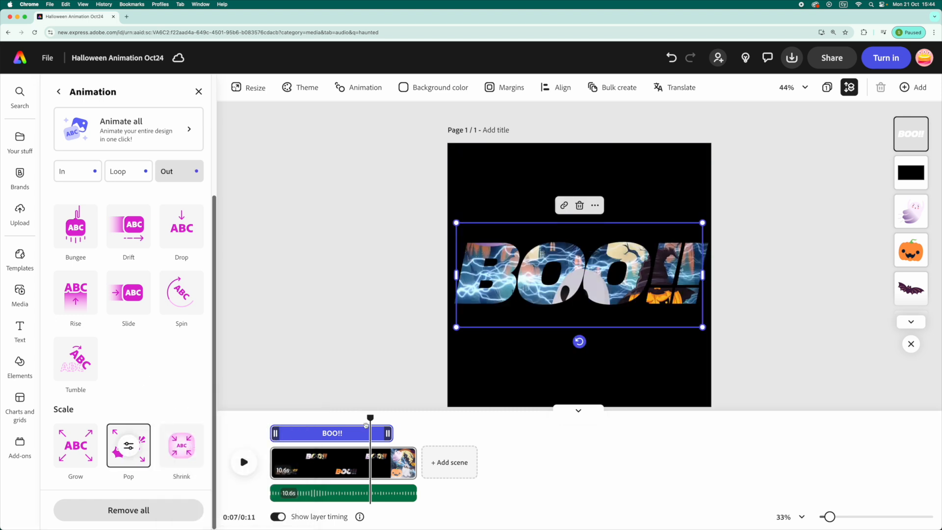
{"action": "left_click", "coordinate": [243, 462]}
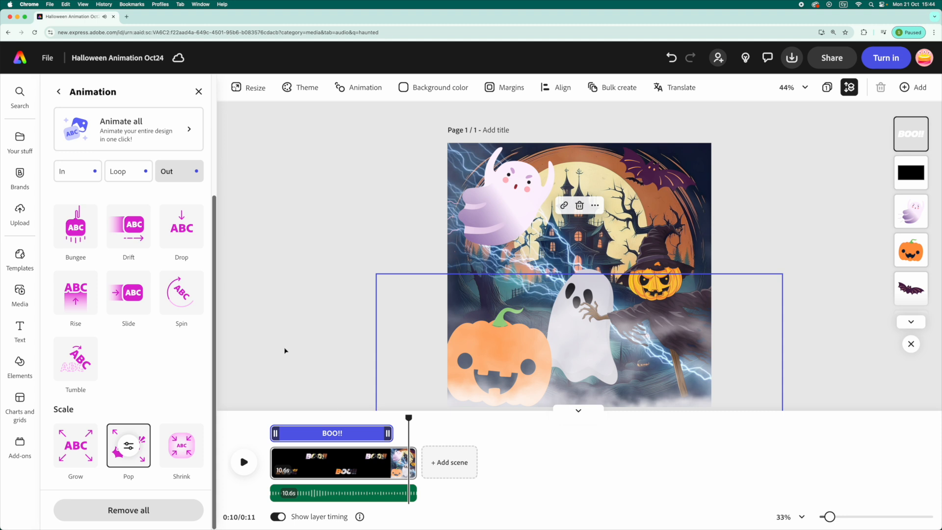
Search the audio library for "scream", listen to the 1-second "Male Scream Short Yelling Bu..." effect and add it to the scene
{"action": "left_click", "coordinate": [20, 295]}
{"action": "left_click", "coordinate": [195, 230]}
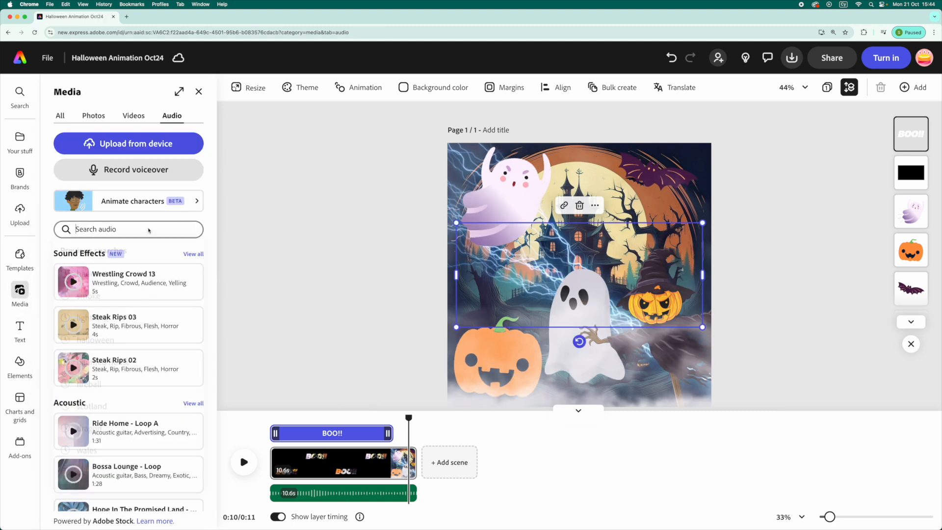
{"action": "left_click", "coordinate": [112, 231]}
{"action": "type", "text": "scream"}
{"action": "key", "text": "Return"}
{"action": "left_click", "coordinate": [73, 281]}
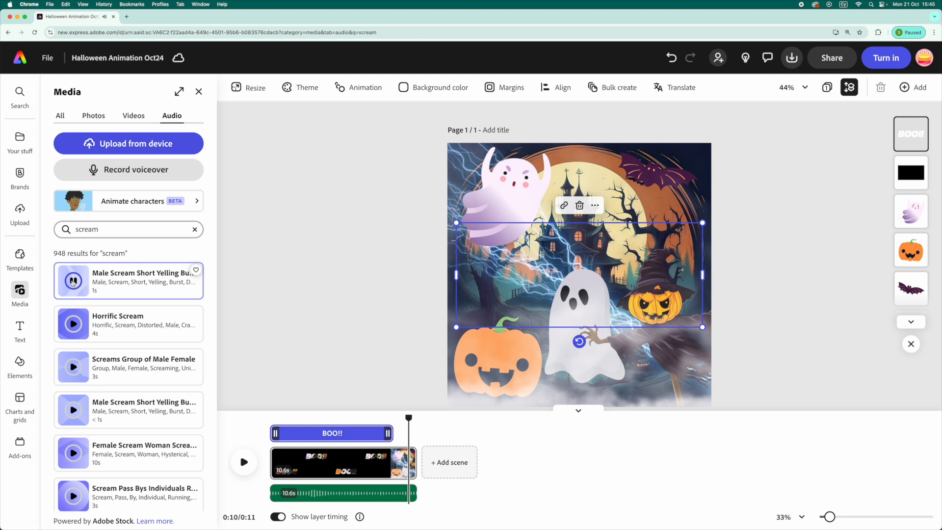
{"action": "left_click", "coordinate": [126, 276]}
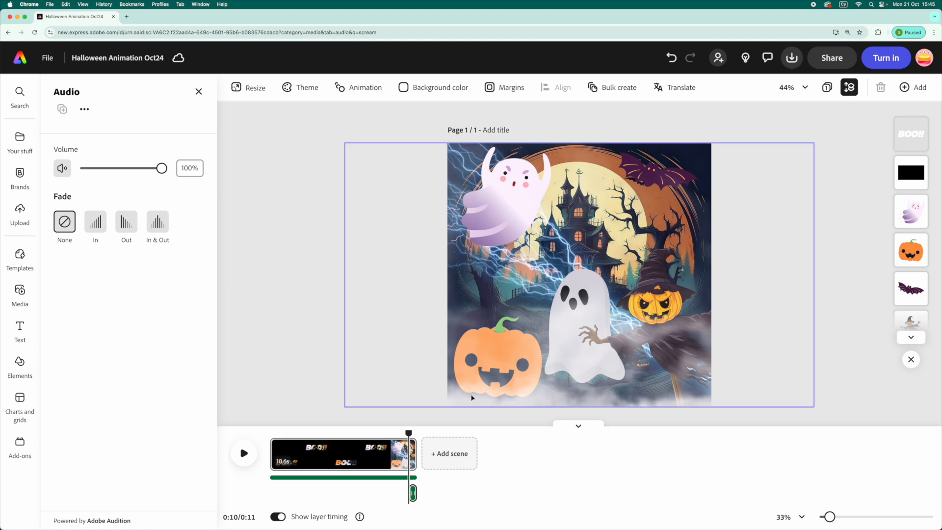
Move the scream clip to start at about 0:09, as the "BOO!!" text ends, and play back from 0:07
{"action": "left_click", "coordinate": [914, 140]}
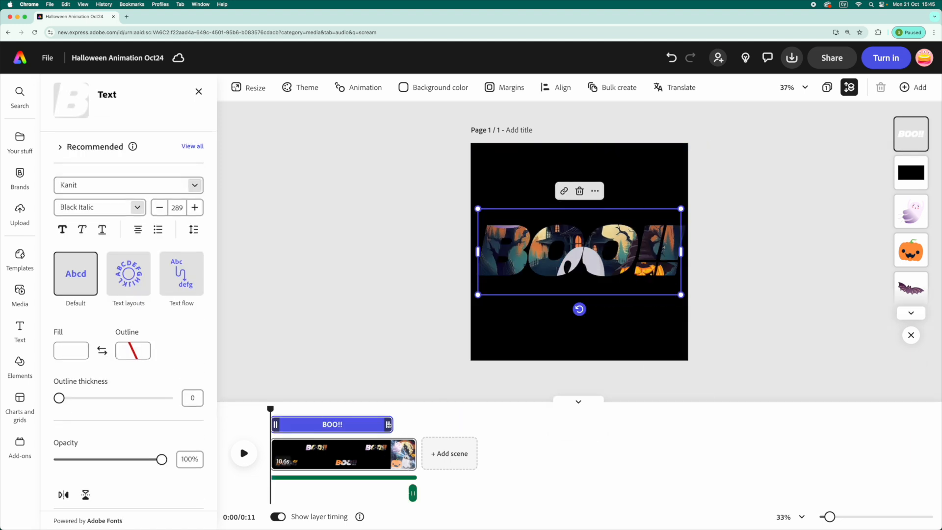
{"action": "left_click_drag", "start_coordinate": [838, 521], "coordinate": [852, 522]}
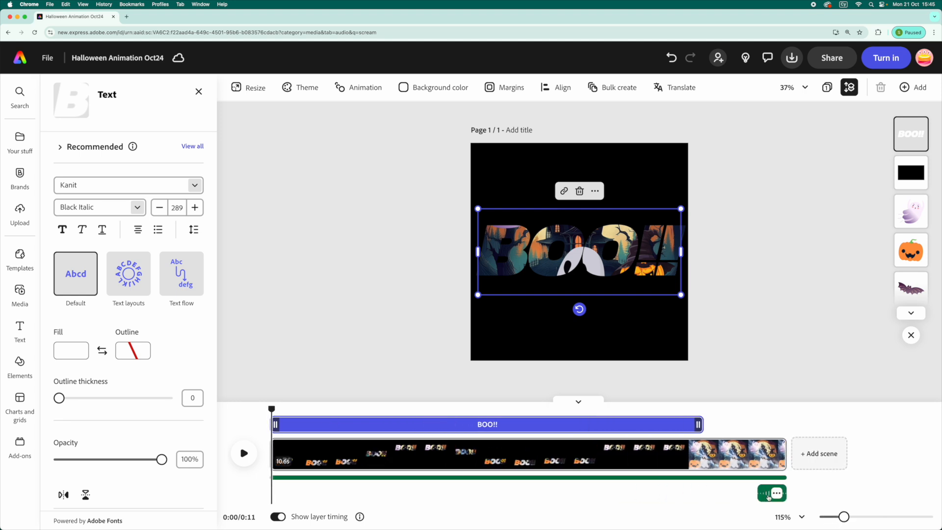
{"action": "left_click_drag", "start_coordinate": [769, 498], "coordinate": [721, 497]}
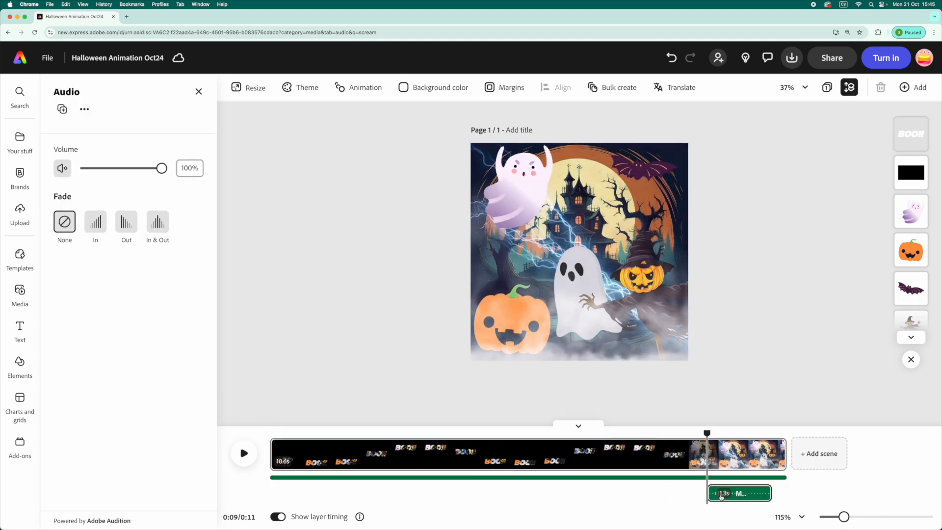
{"action": "left_click", "coordinate": [912, 134]}
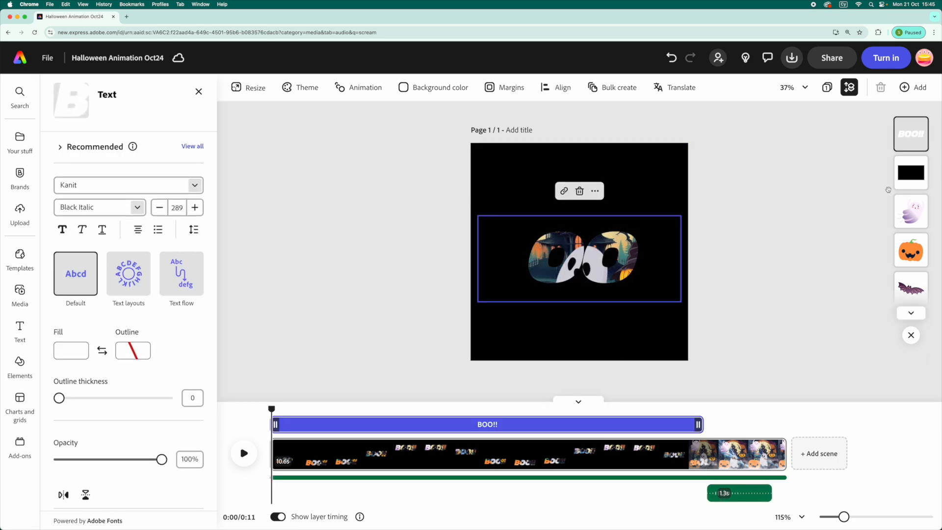
{"action": "left_click_drag", "start_coordinate": [739, 496], "coordinate": [728, 498]}
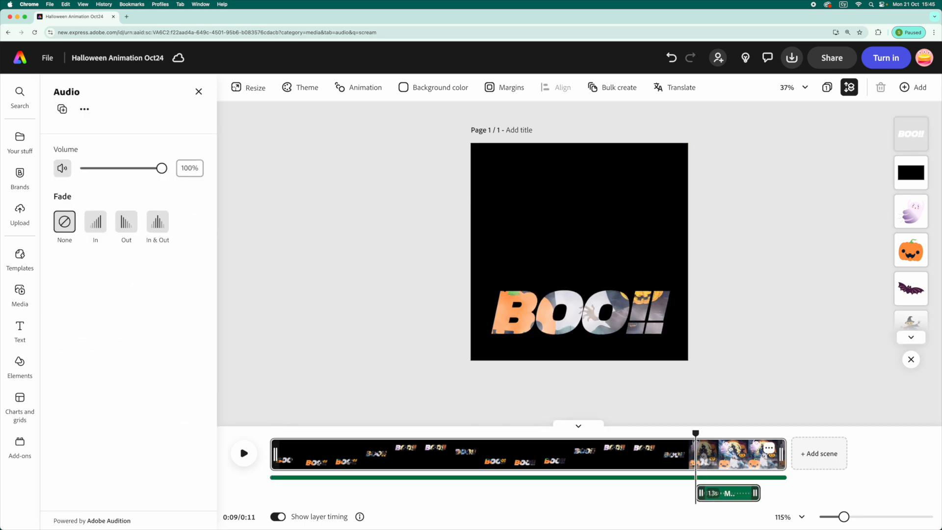
{"action": "left_click_drag", "start_coordinate": [692, 431], "coordinate": [616, 435]}
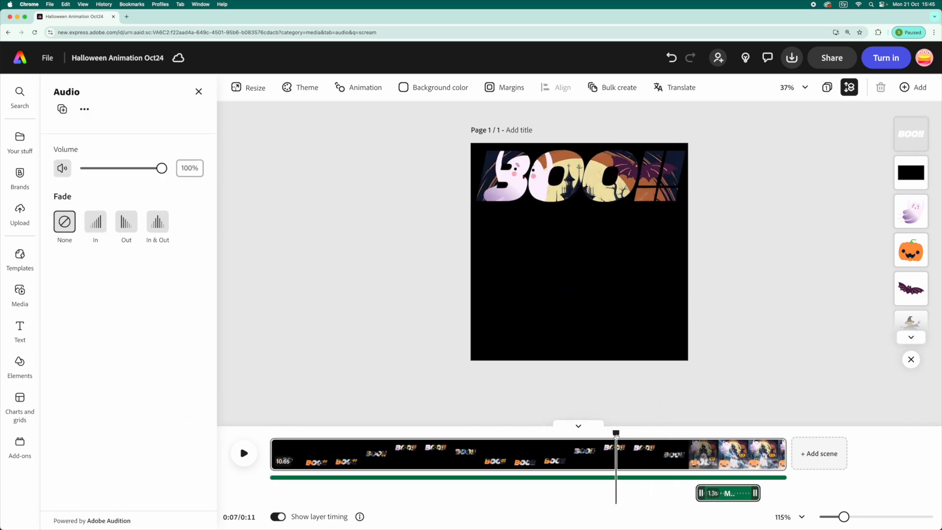
{"action": "key", "text": "space"}
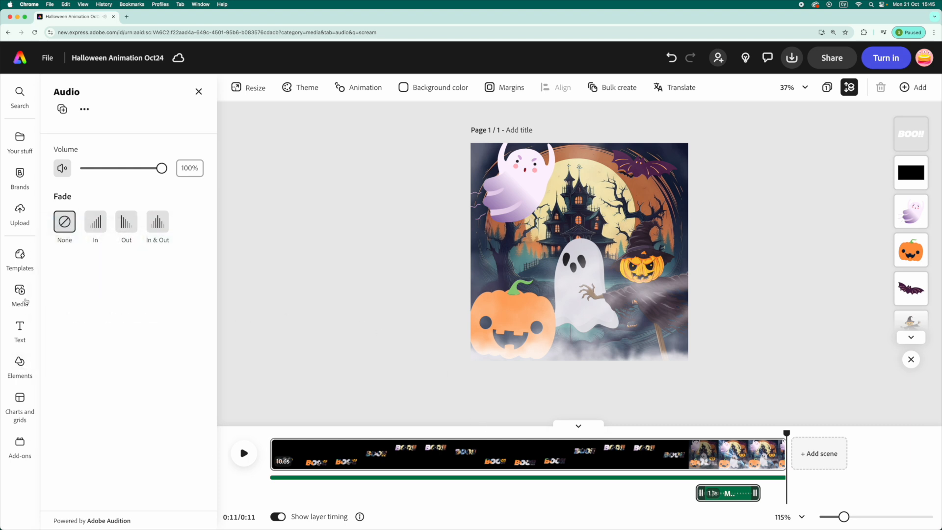
Apply a fade out to the "Spooky Haunted House Strings Halloween loop" audio track
{"action": "left_click", "coordinate": [20, 292]}
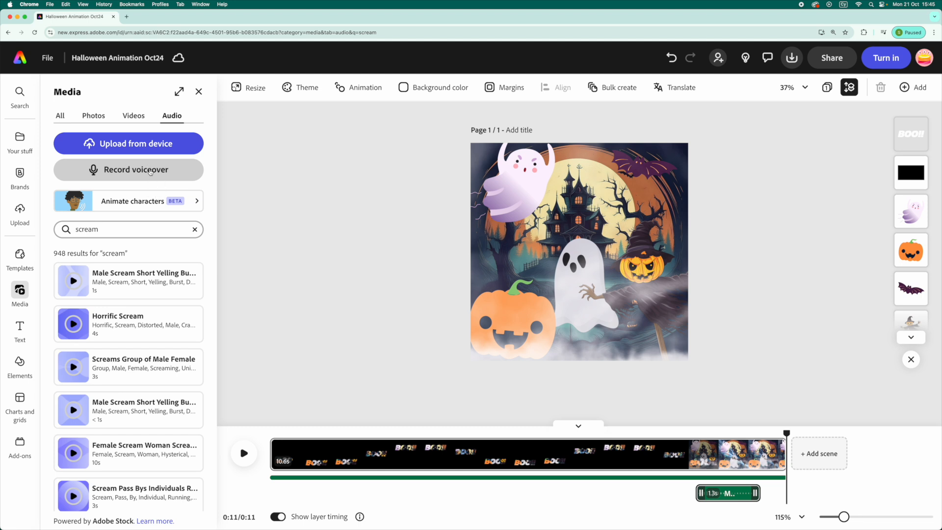
{"action": "left_click", "coordinate": [469, 477]}
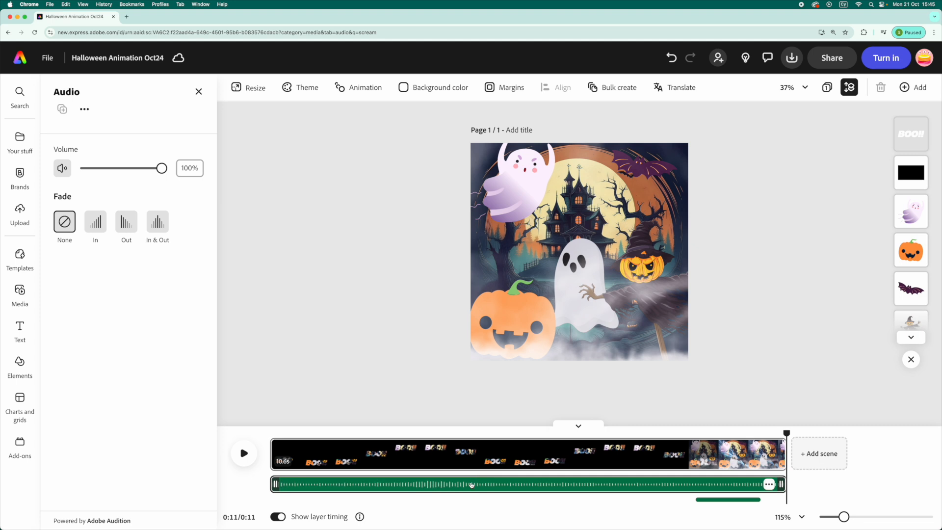
{"action": "left_click", "coordinate": [471, 485]}
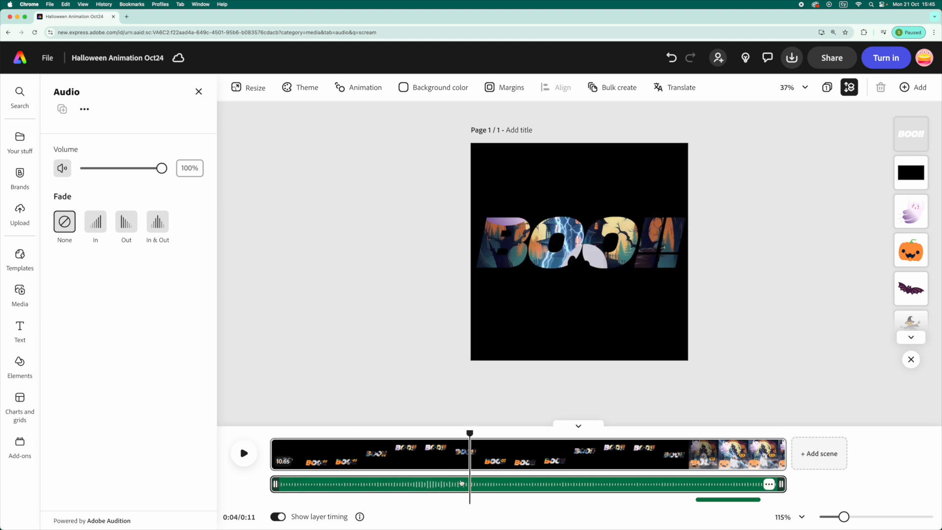
{"action": "left_click", "coordinate": [126, 221]}
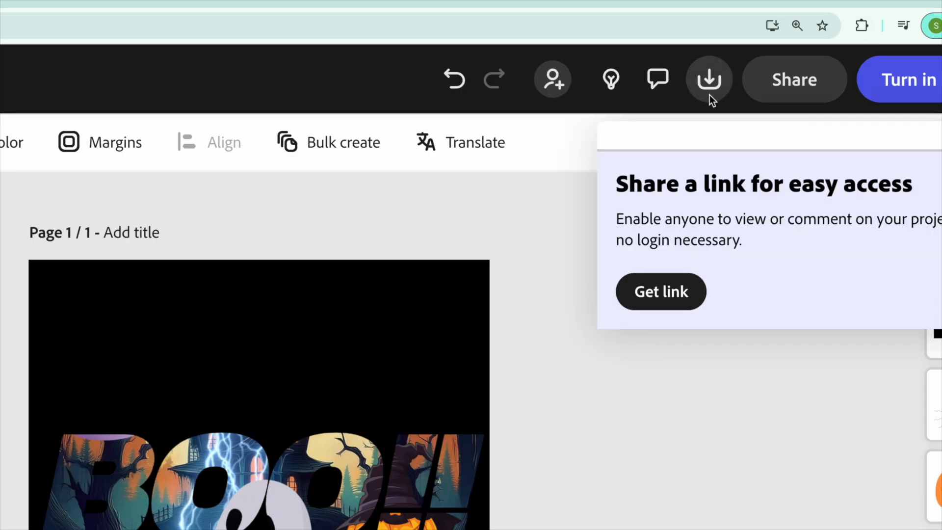
View the download options and the sharing options for the finished animation
{"action": "left_click", "coordinate": [792, 60]}
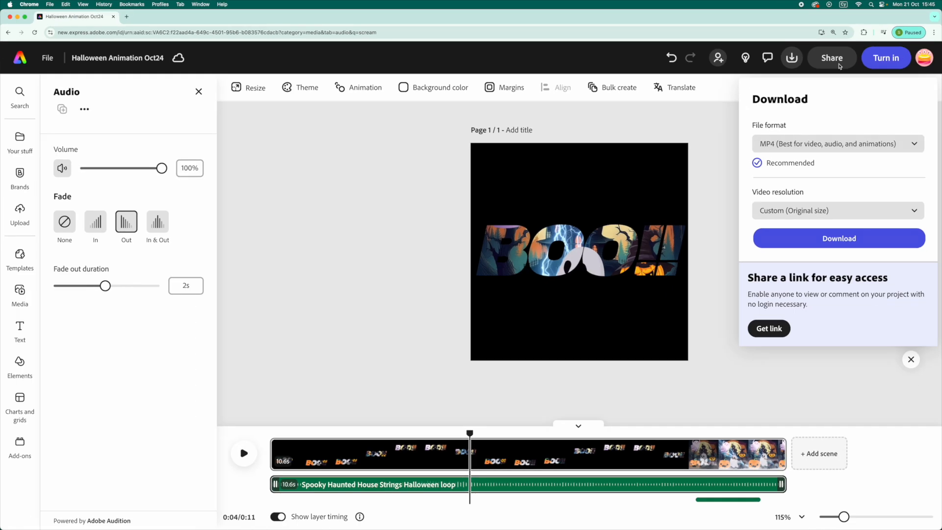
{"action": "left_click", "coordinate": [844, 59]}
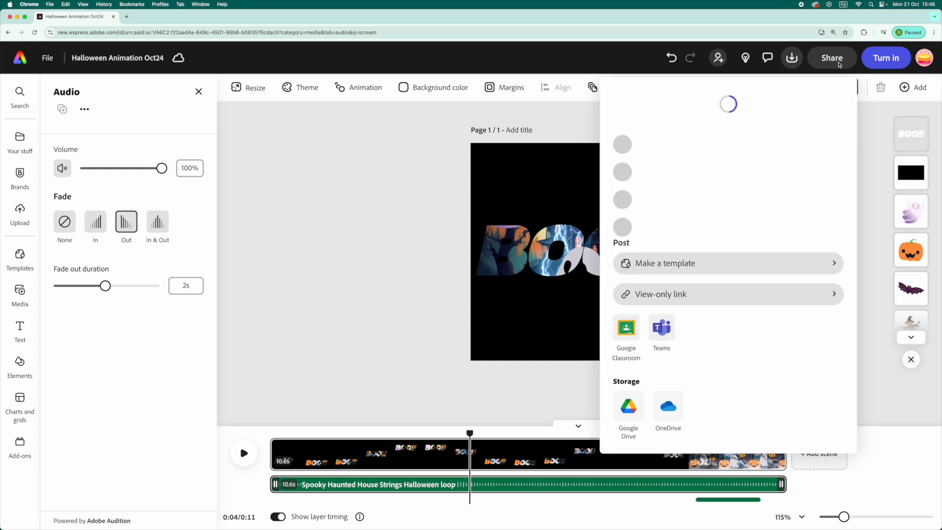